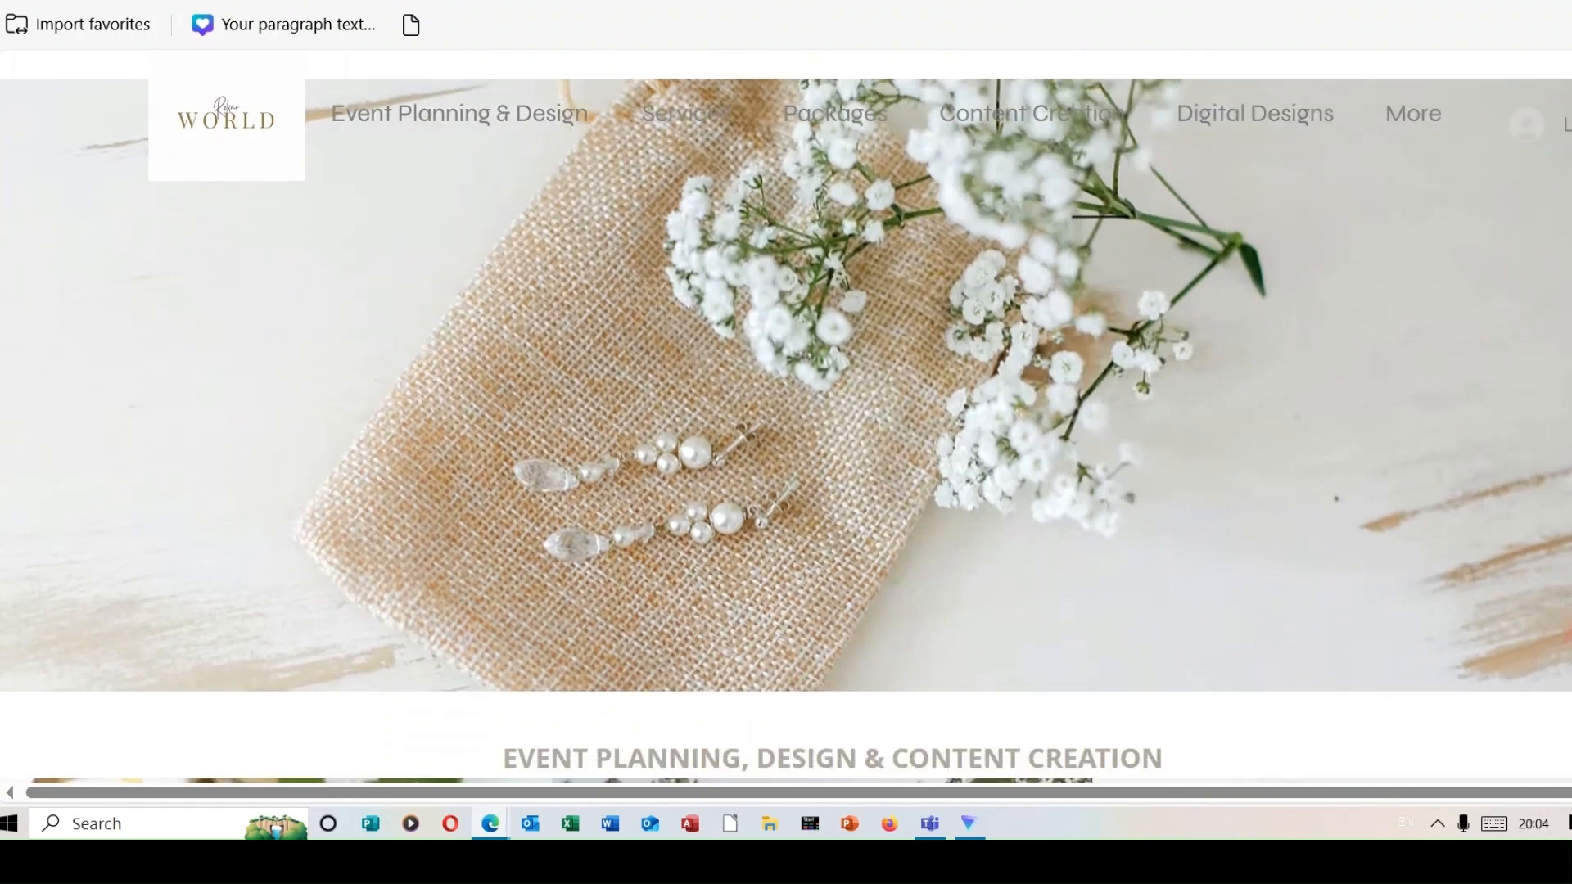
Look through the Rokar World website, its Instagram posts and its YouTube channel.
scroll(786, 410, "down", 3)
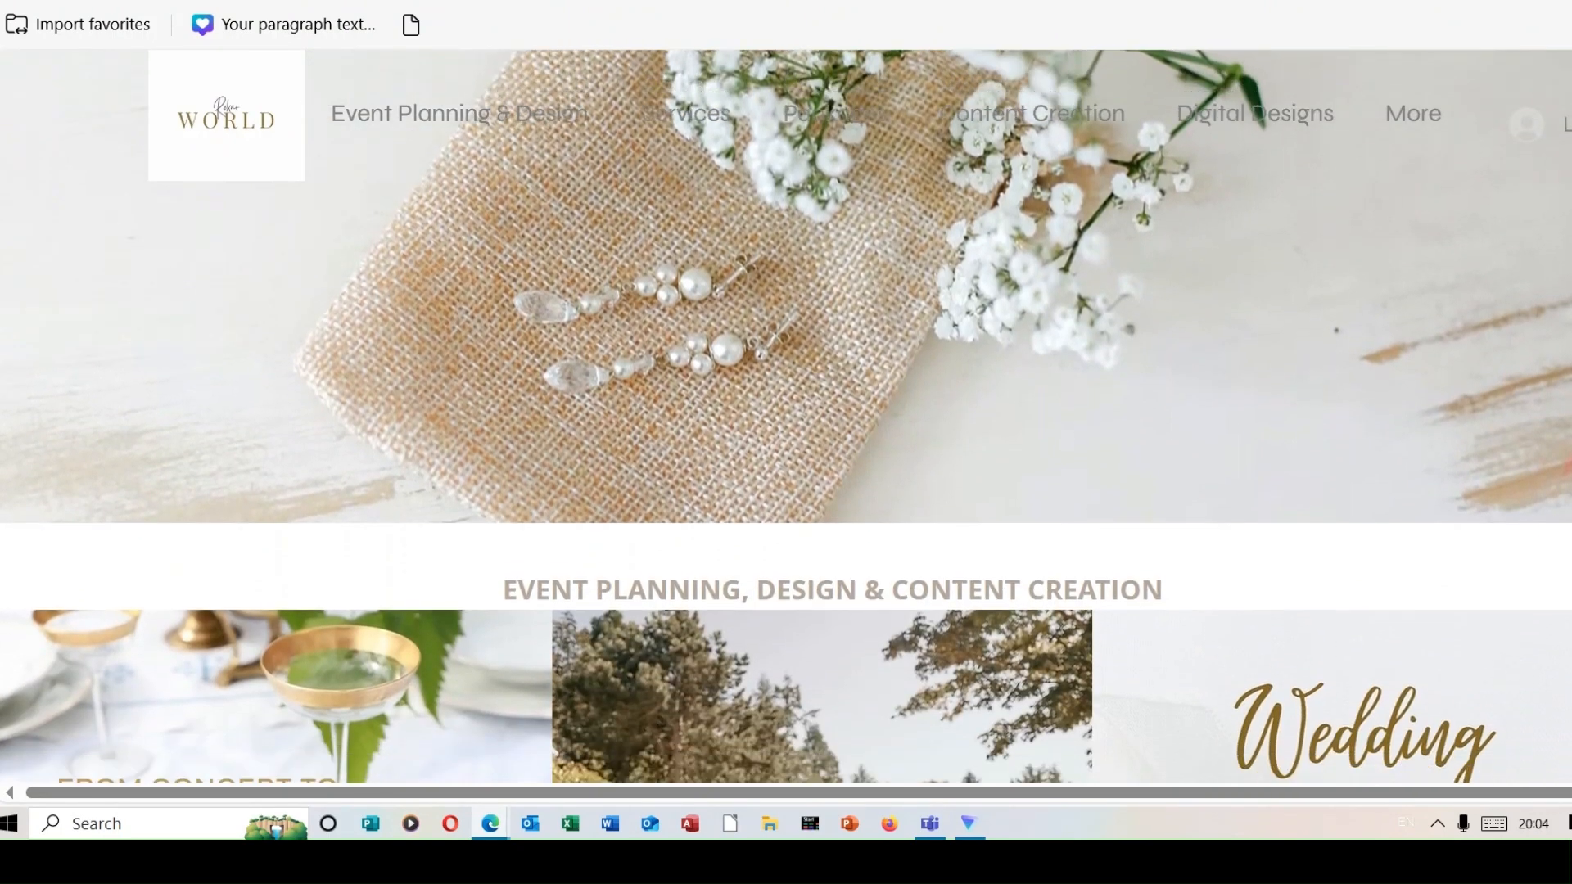
scroll(786, 410, "down", 2)
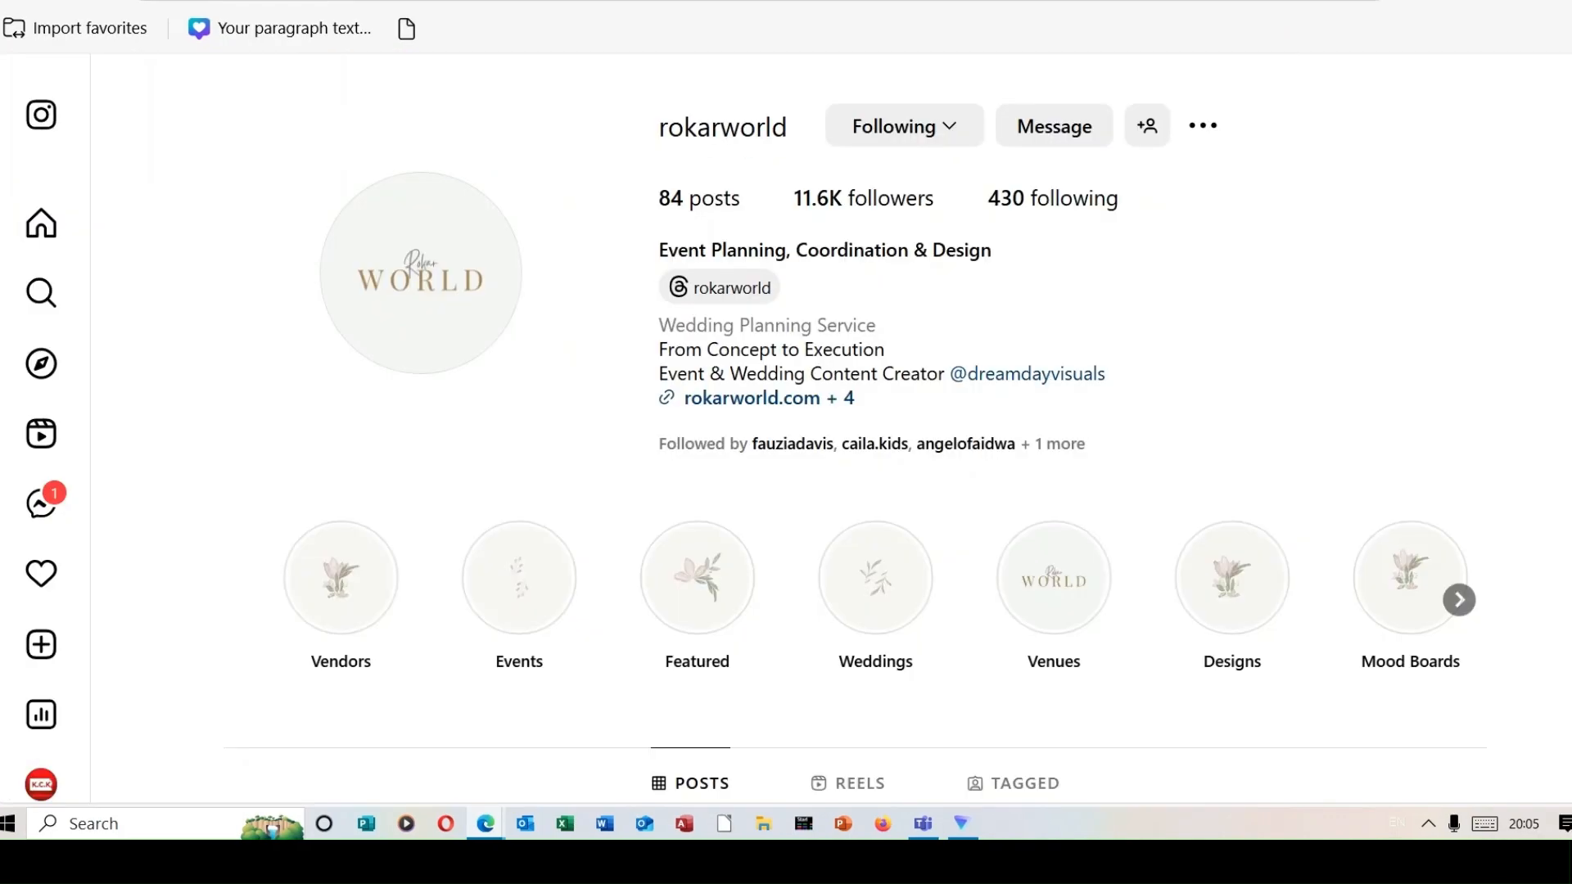
scroll(785, 409, "down", 2)
scroll(786, 409, "down", 3)
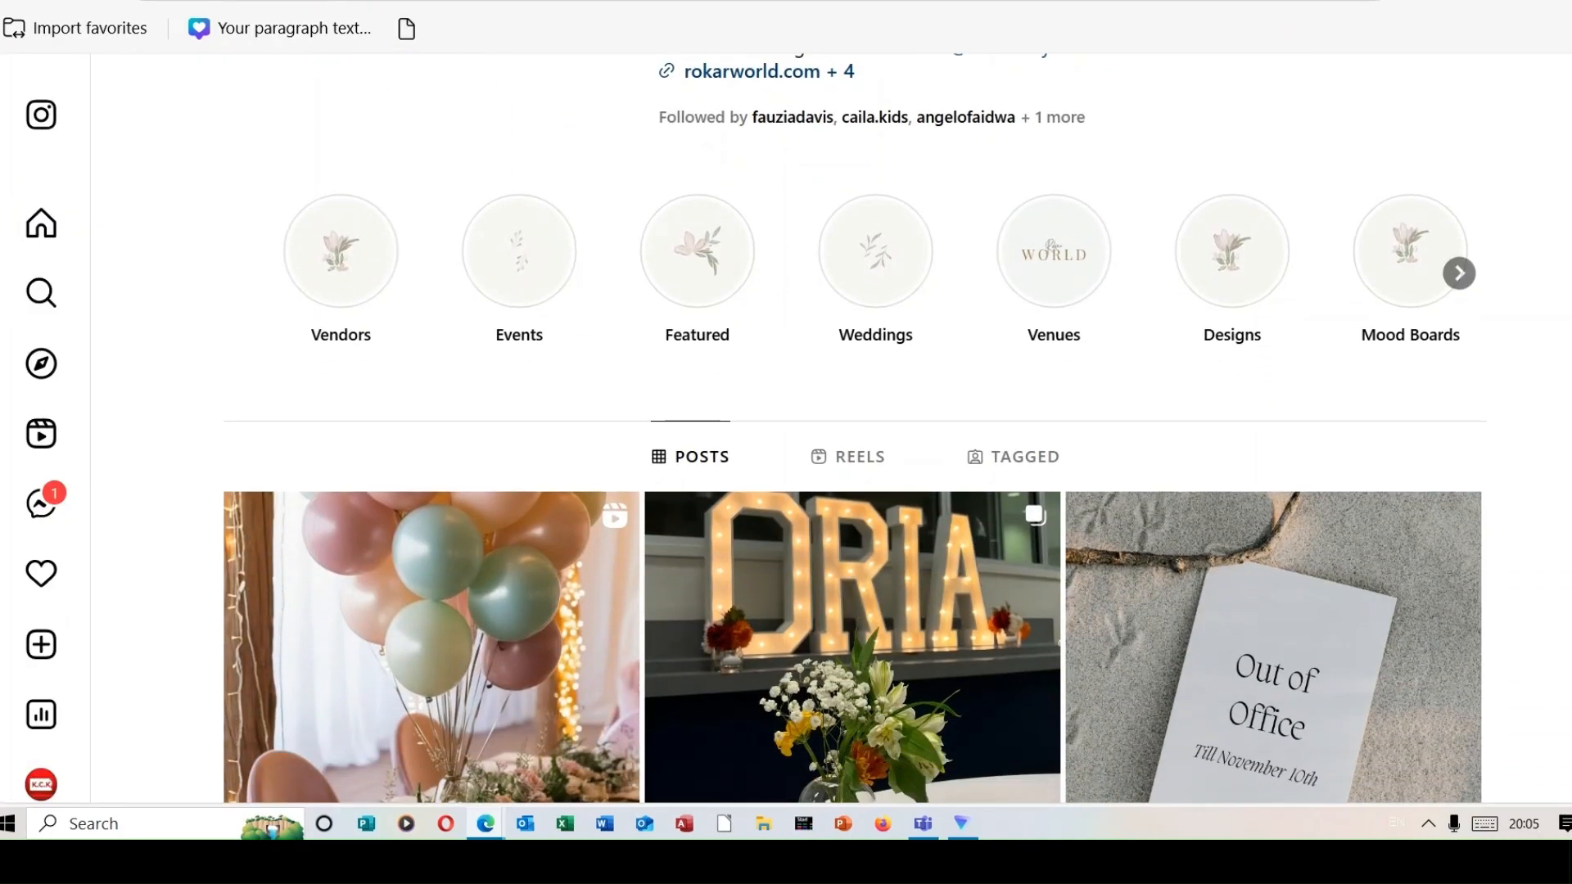
scroll(786, 409, "down", 8)
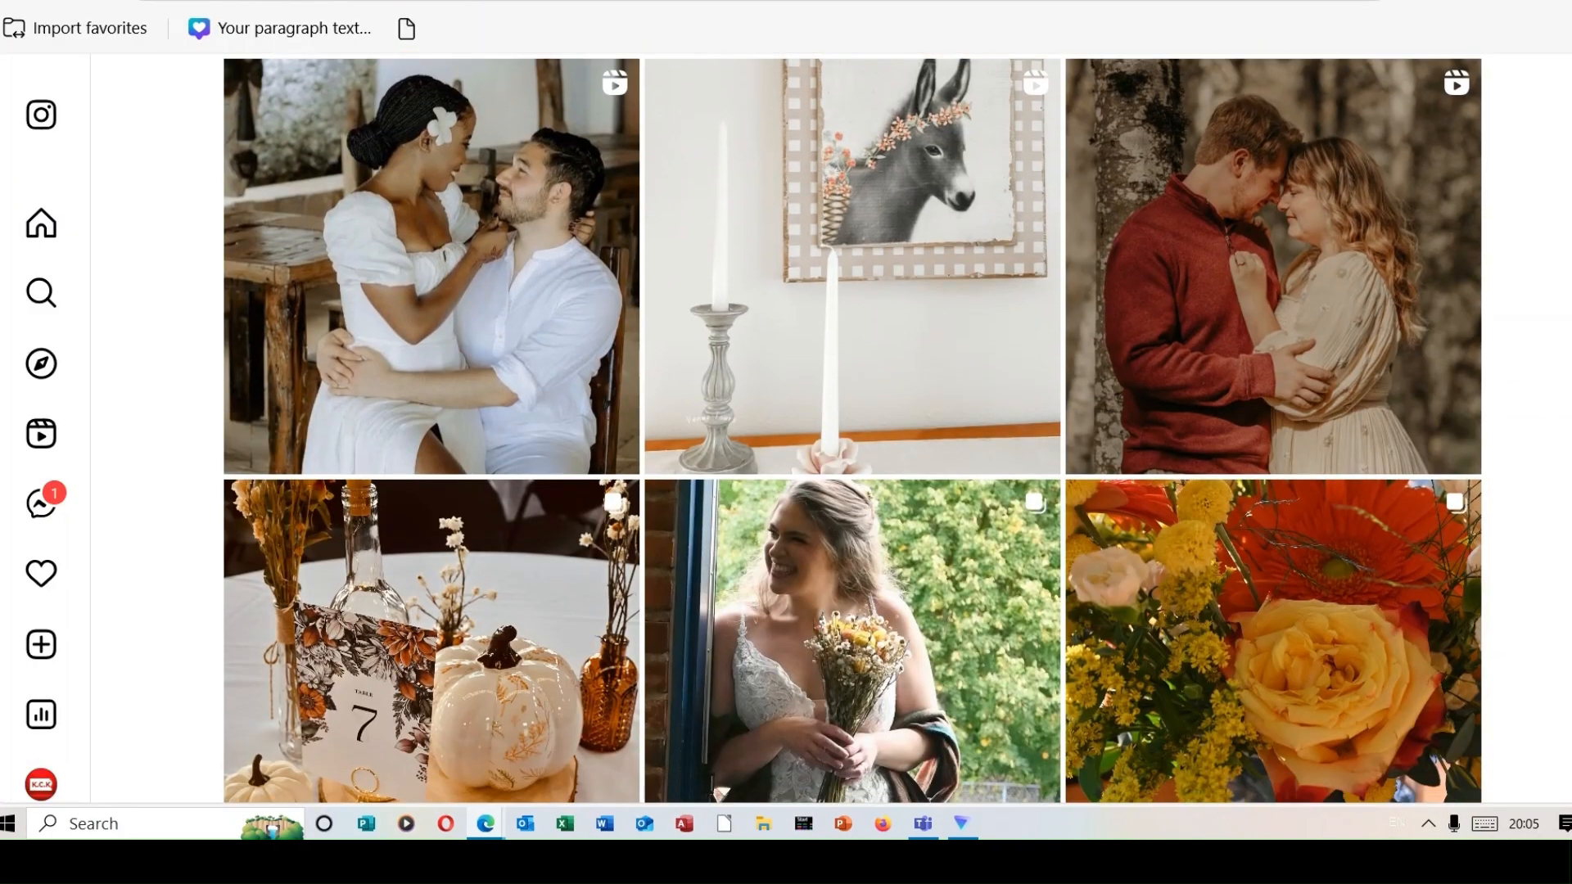
scroll(786, 409, "down", 2)
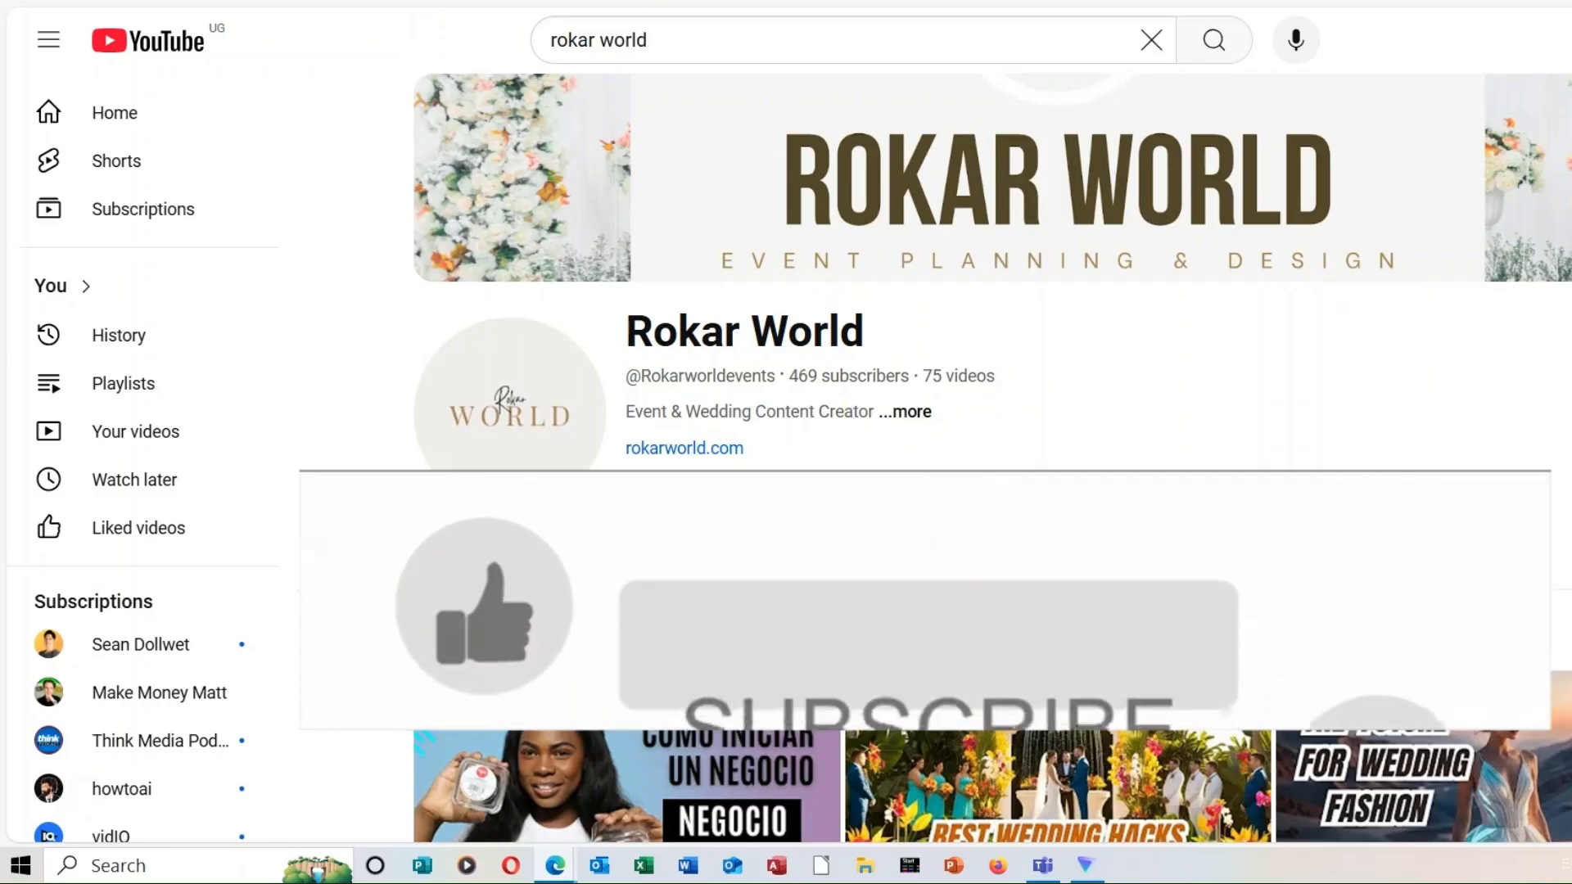
scroll(992, 458, "down", 2)
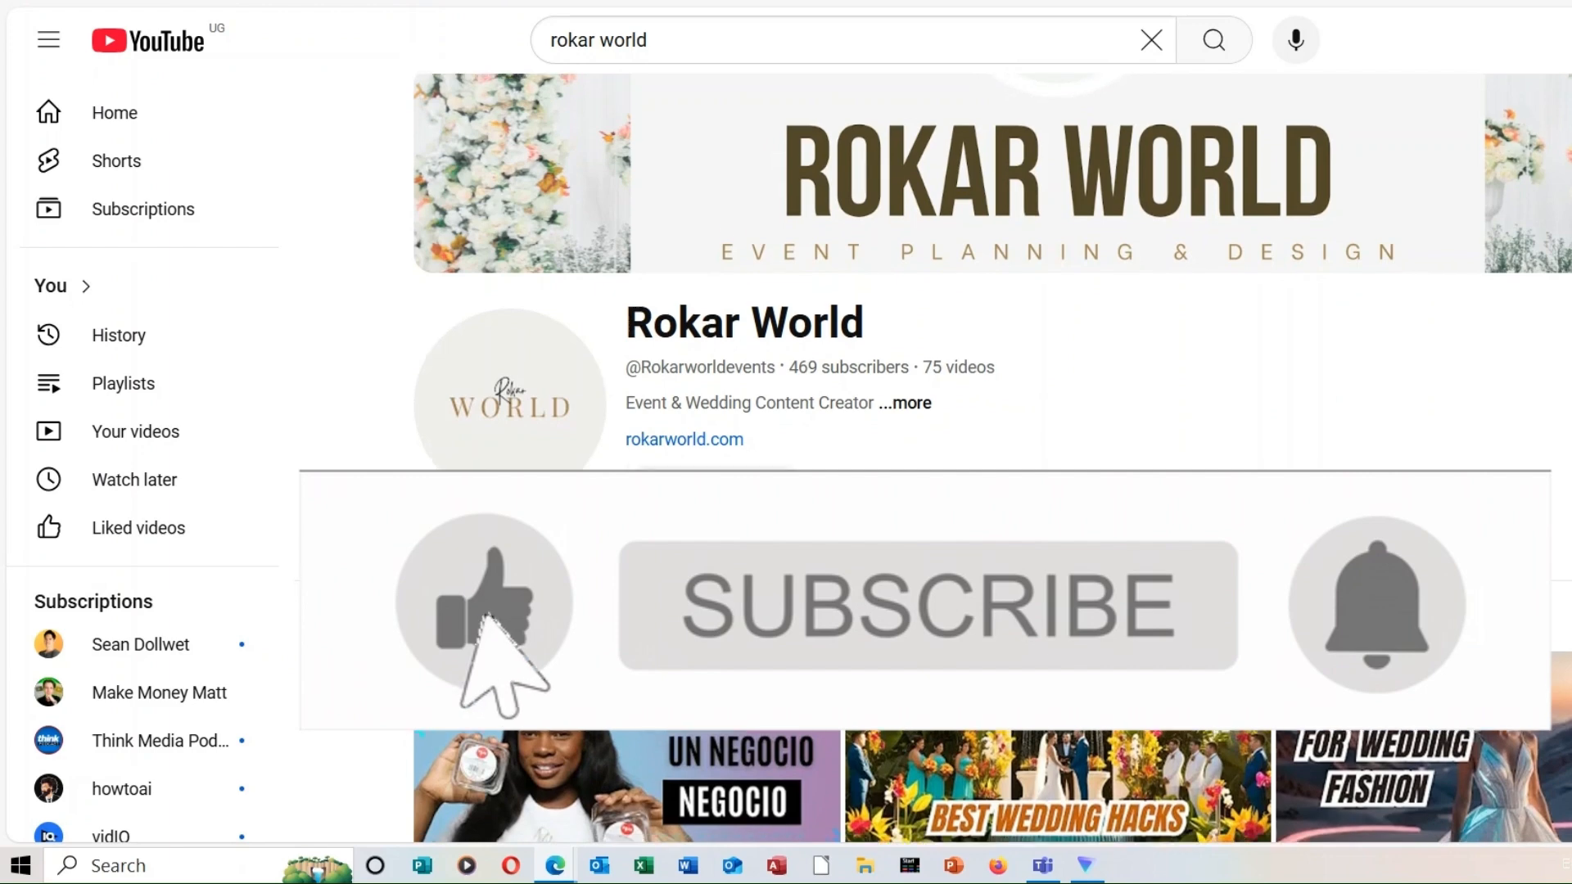
scroll(992, 458, "down", 3)
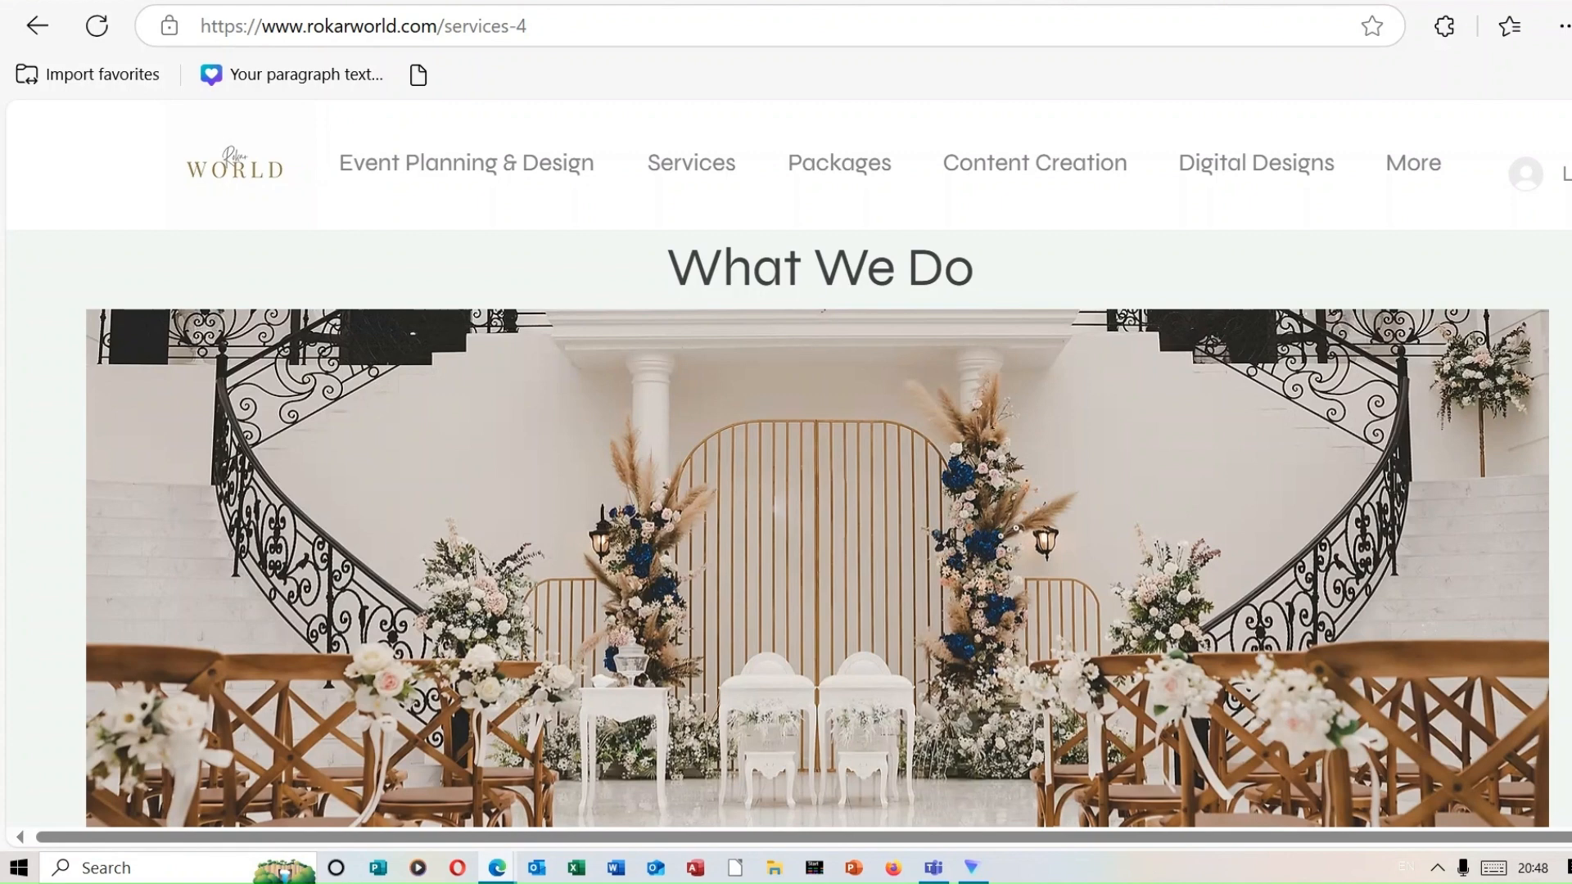
scroll(595, 182, "down", 10)
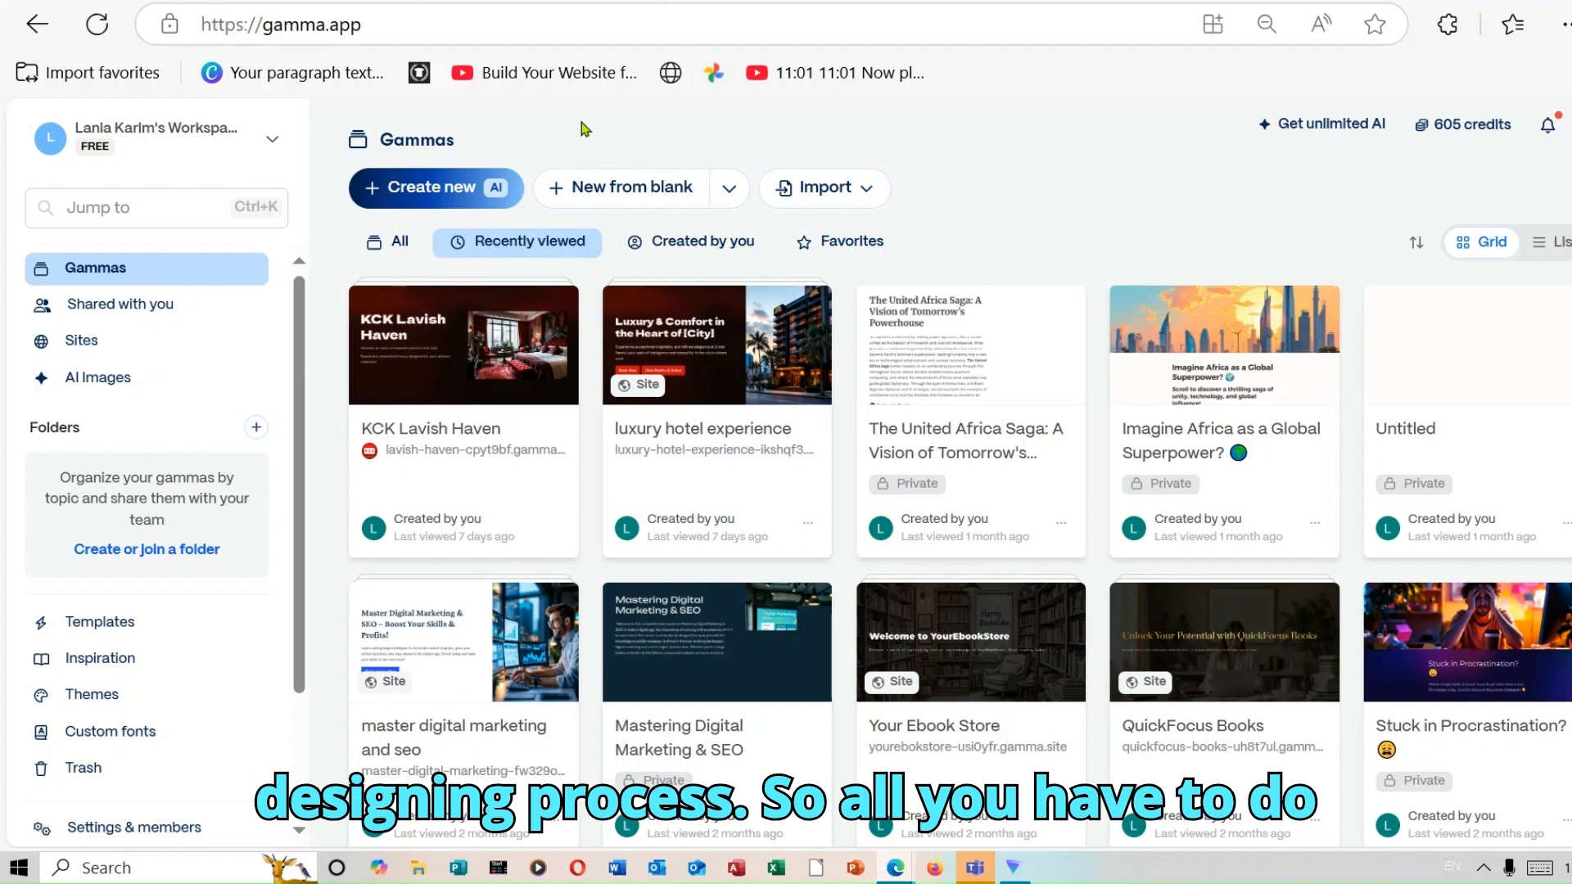
Start a new AI-generated project of the Social type and keep its length at 8 cards.
left_click(446, 194)
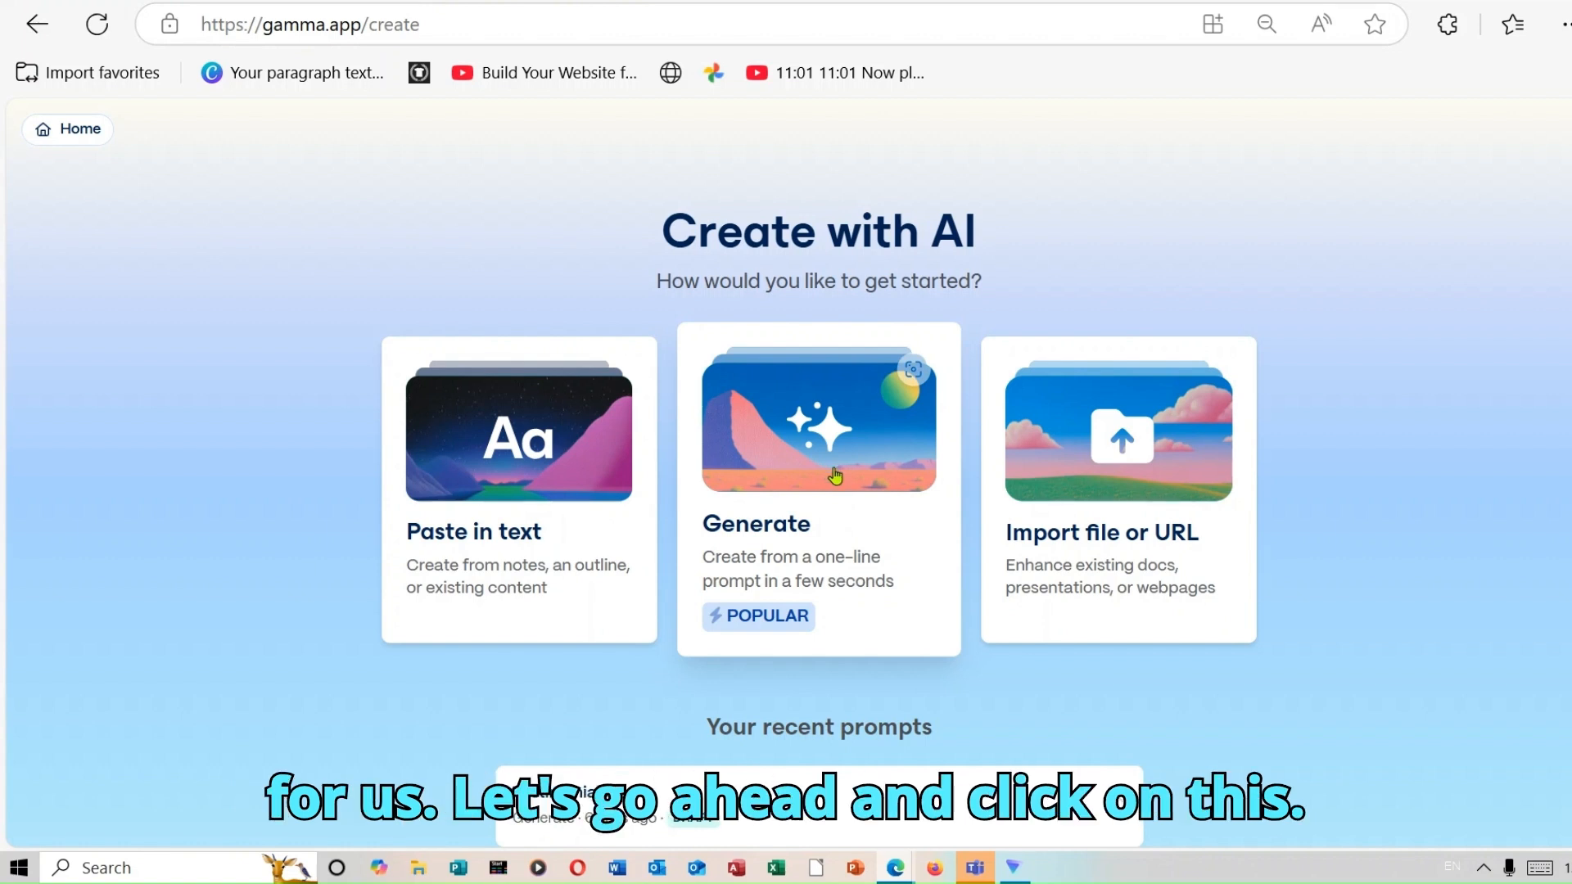
left_click(818, 438)
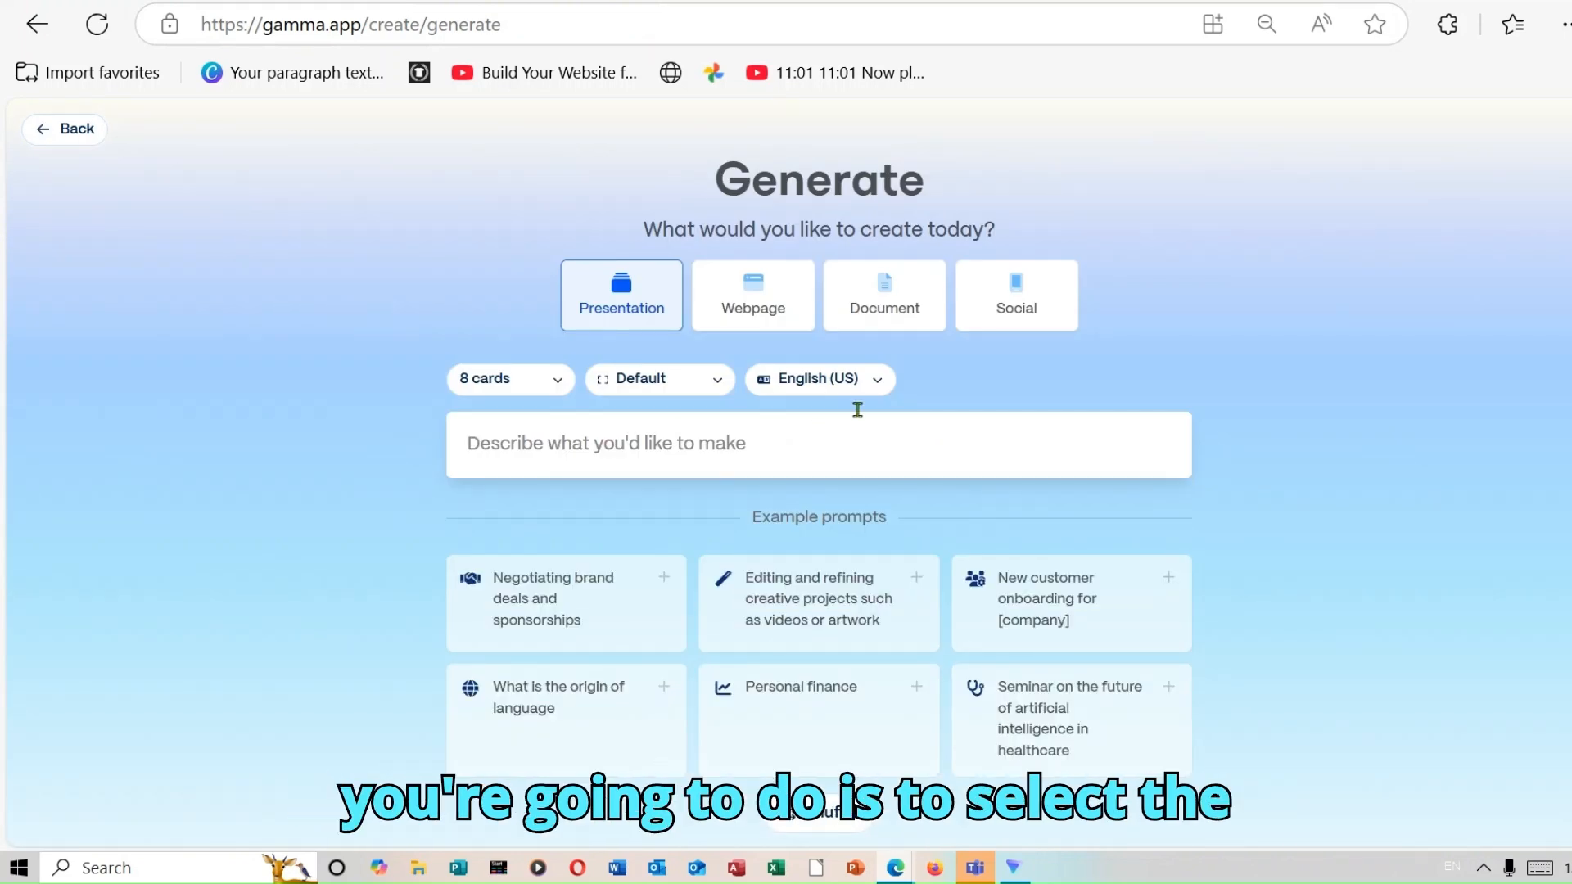
left_click(1014, 305)
left_click(560, 380)
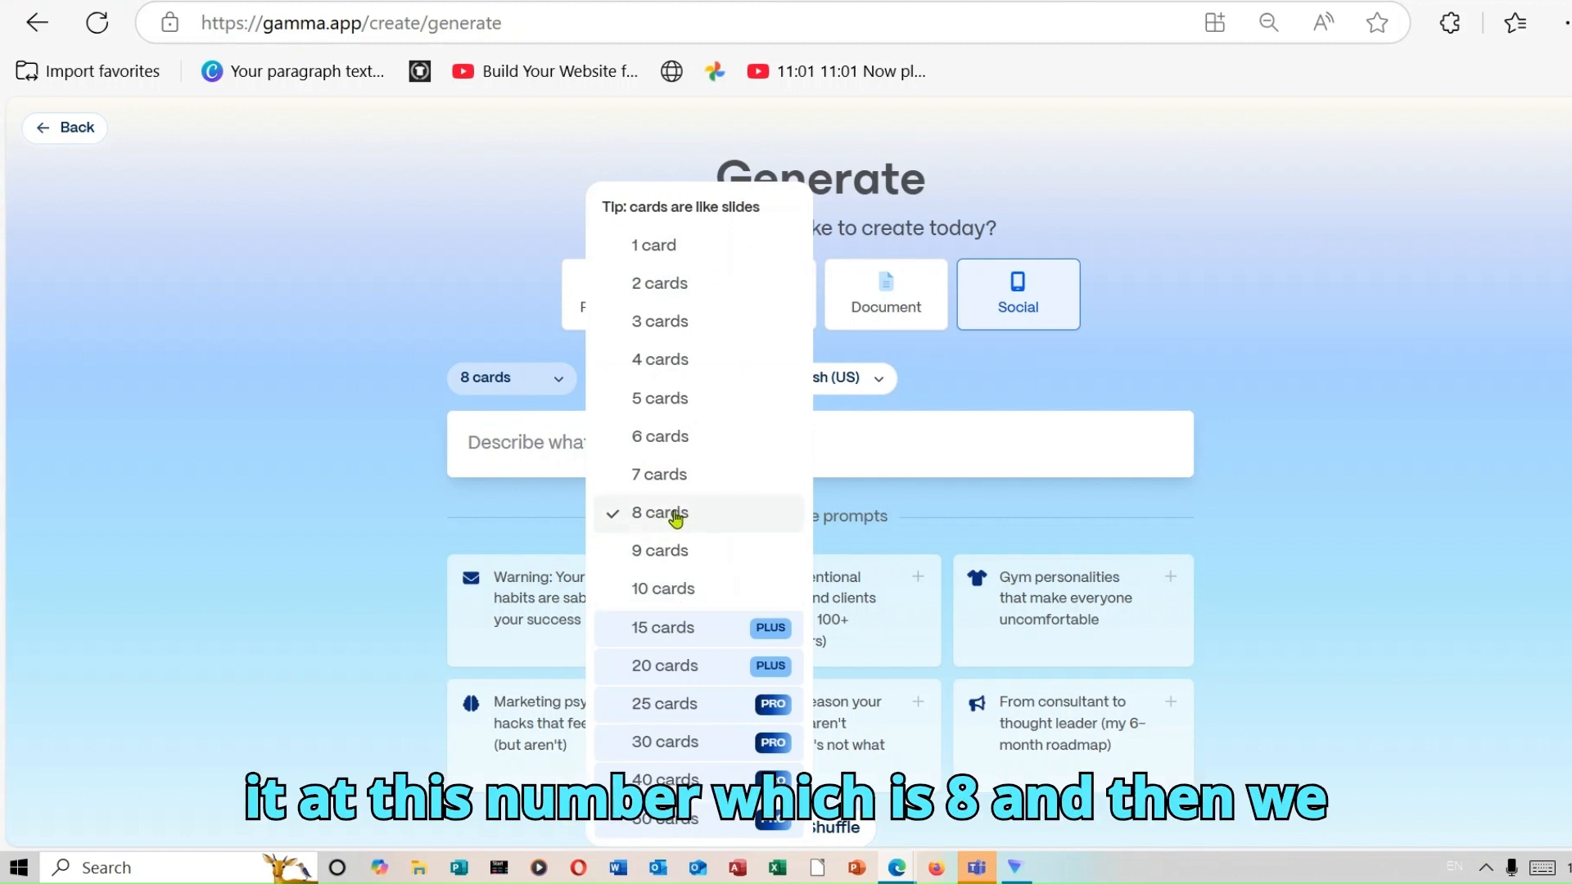
Paste the prompt "How to Stay Productive Every Day in 5 Steps" and generate the outline from it.
left_click(555, 449)
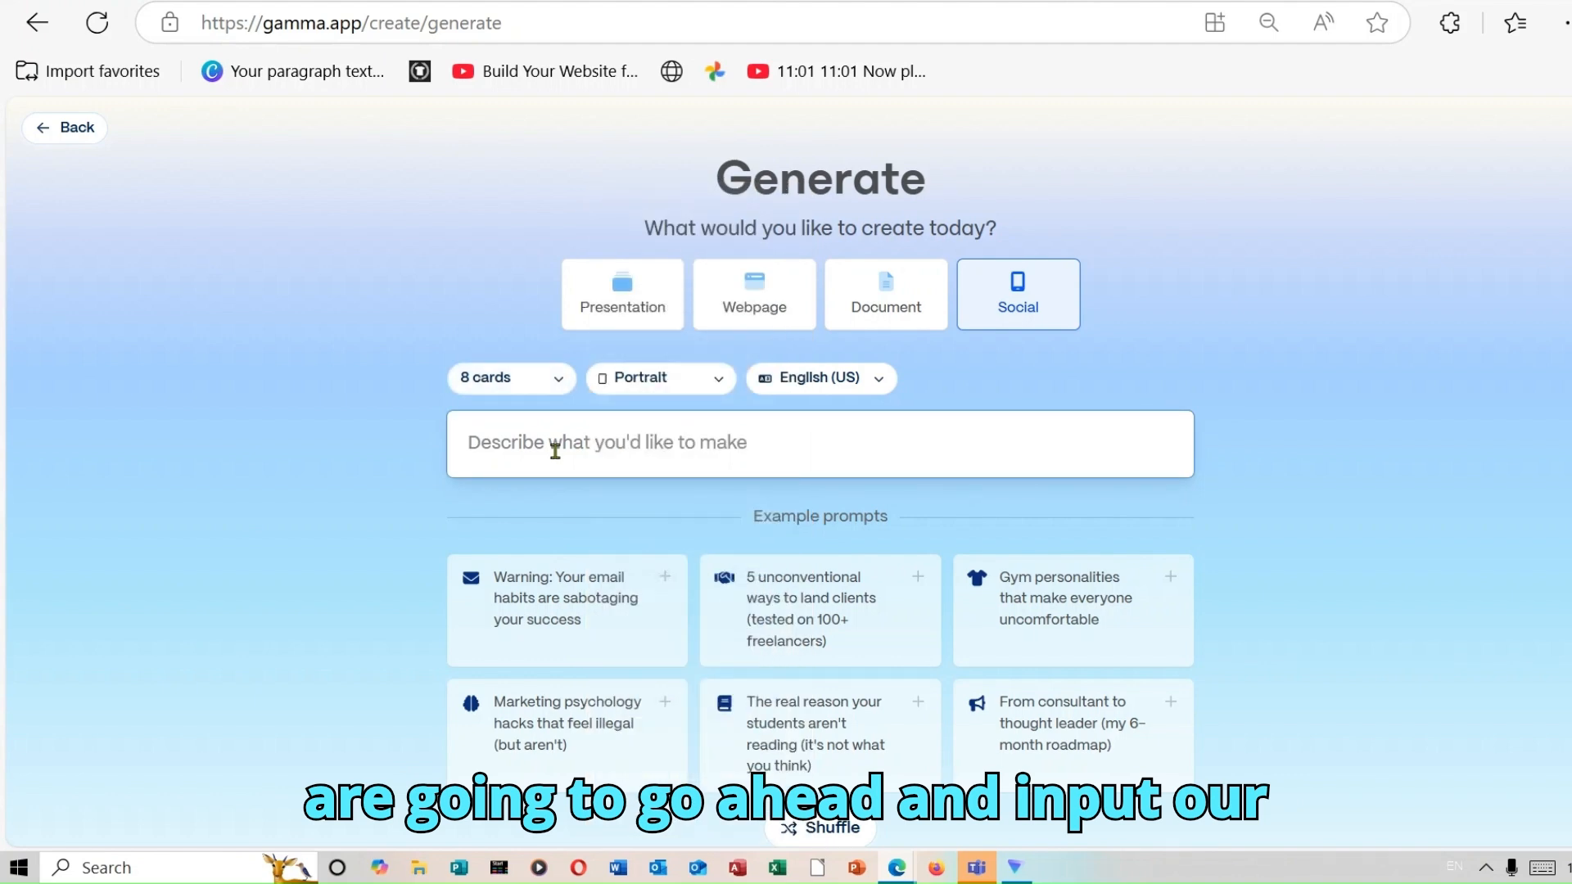
right_click(555, 442)
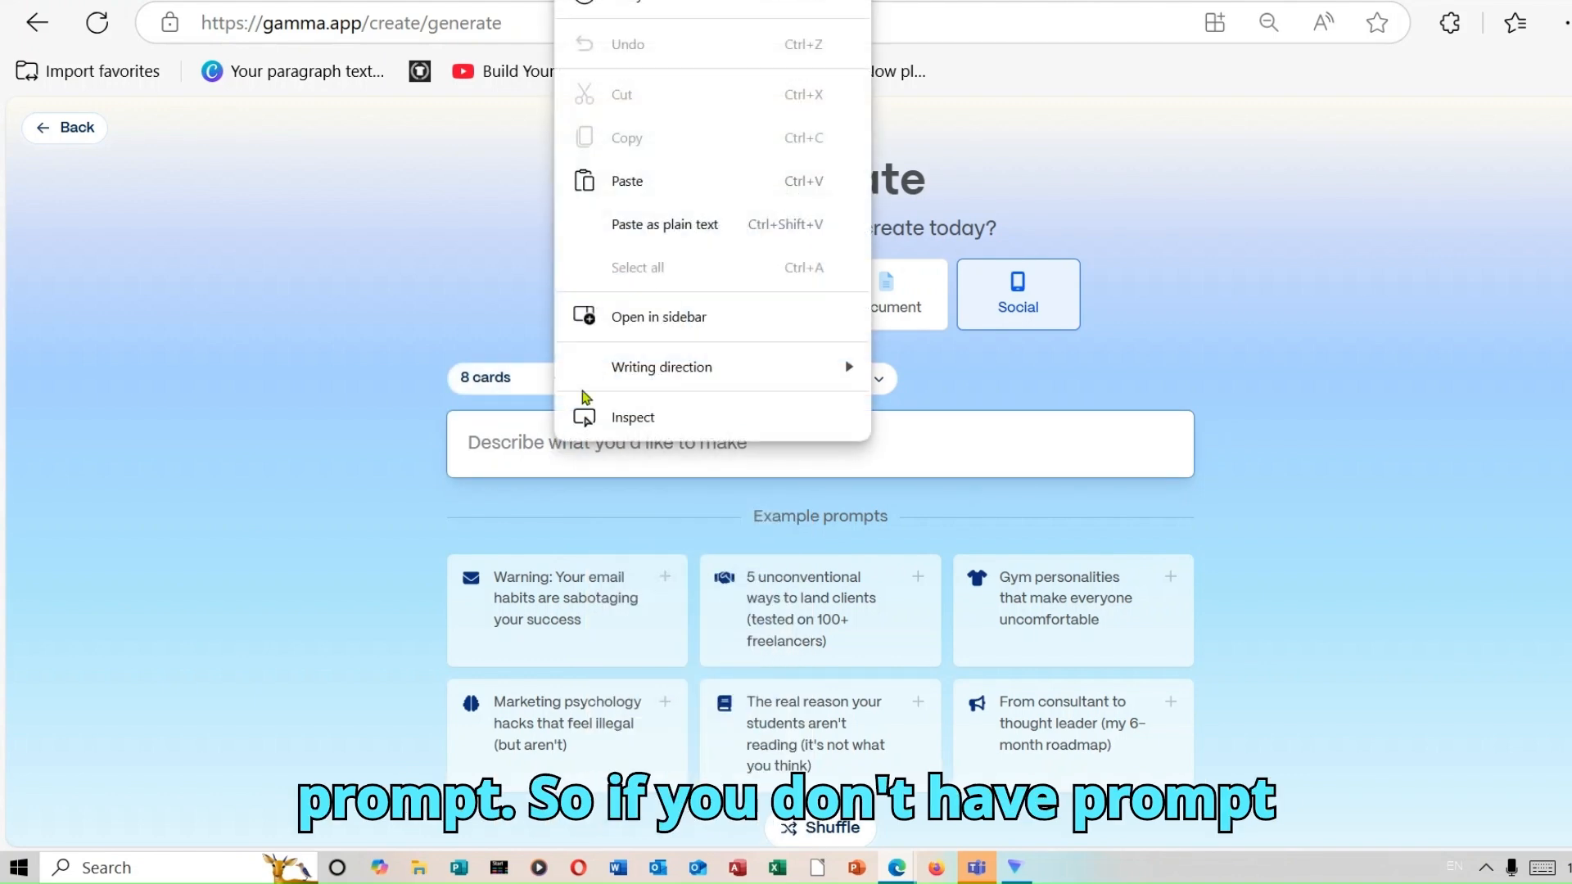
left_click(675, 194)
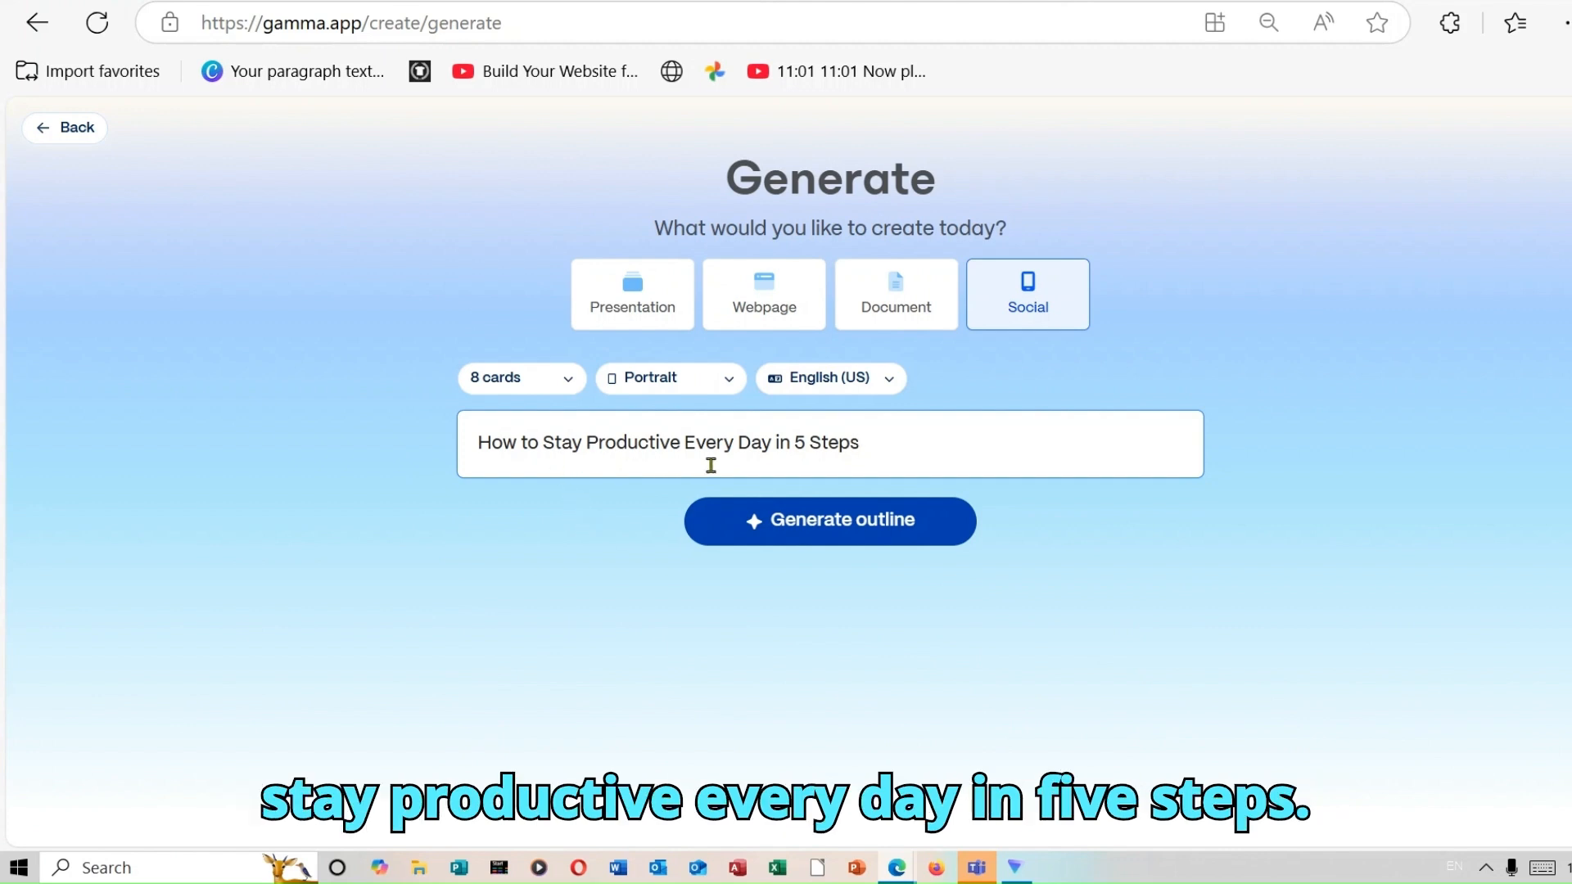
left_click(897, 528)
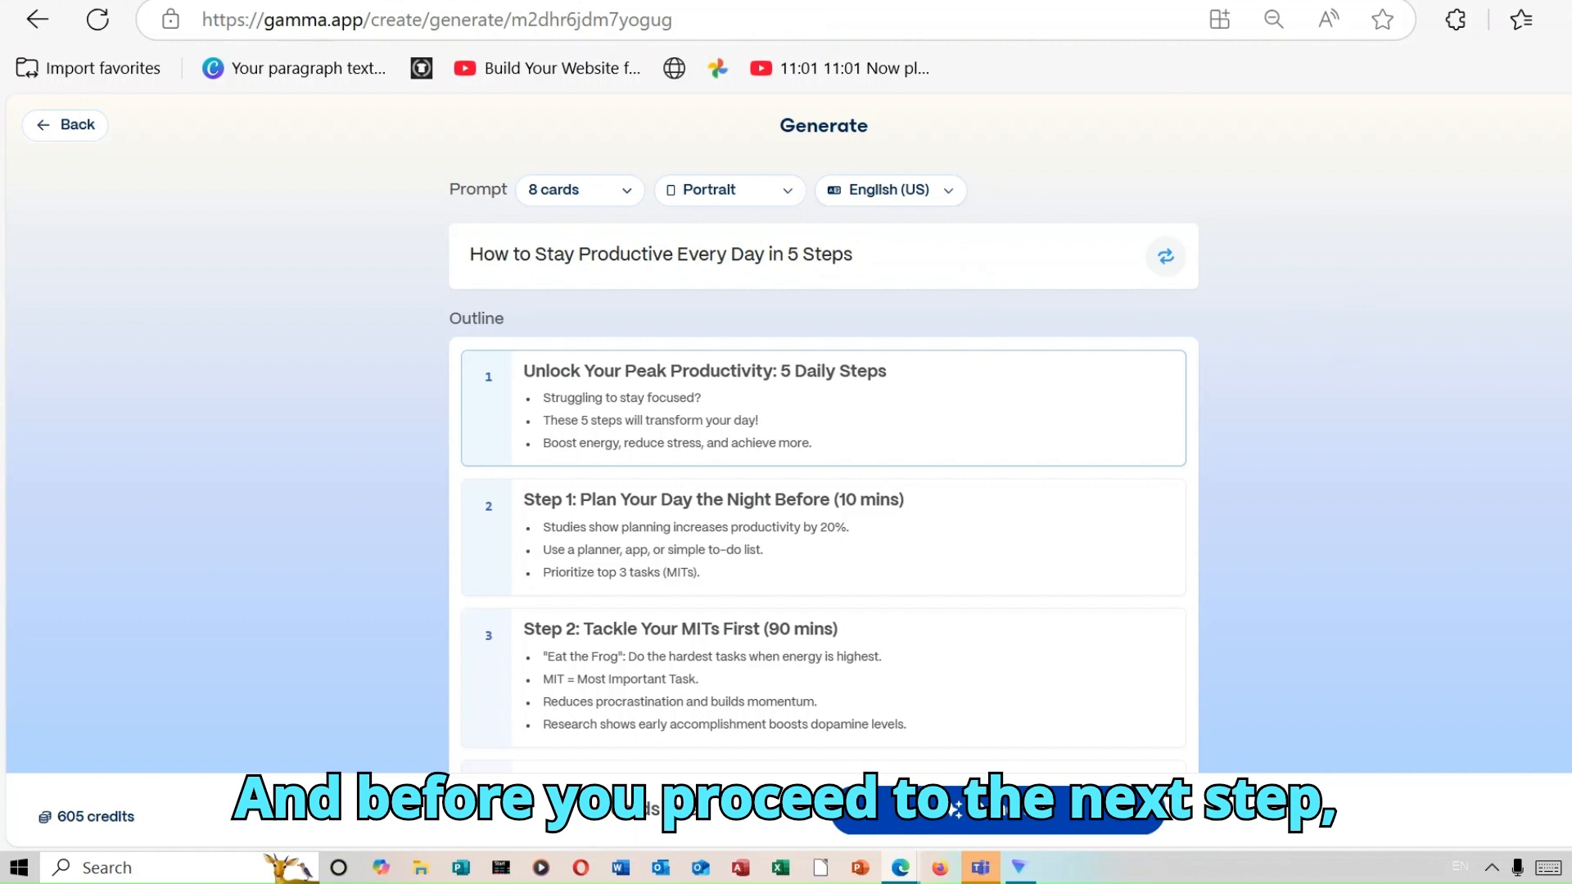
Try out adding a blank card between the first and second outline cards, and delete it again.
scroll(823, 432, "down", 1)
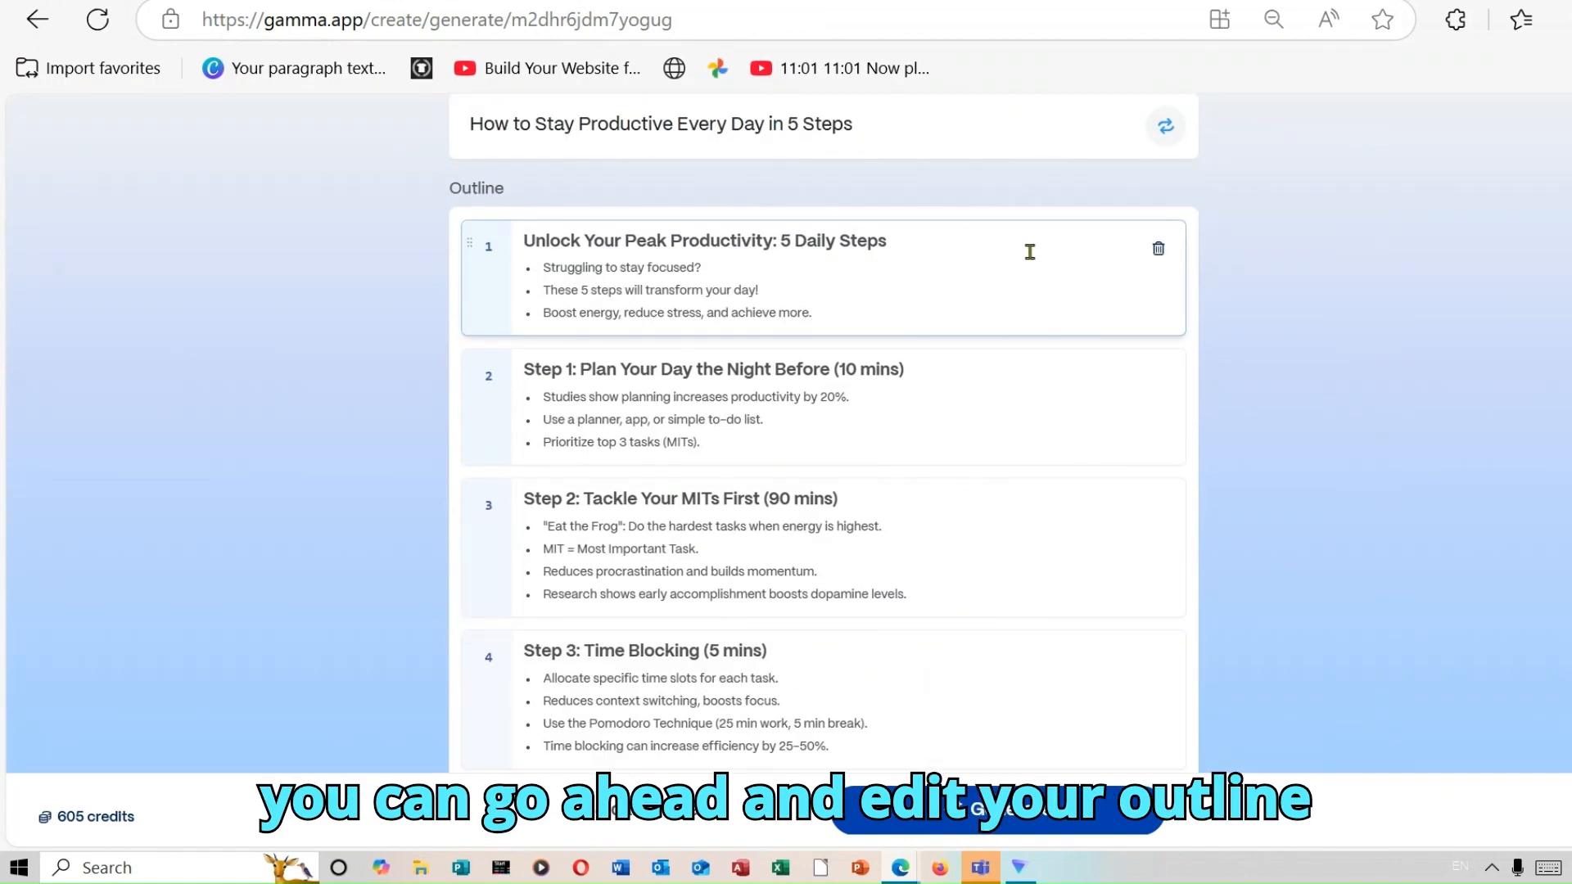
left_click(877, 326)
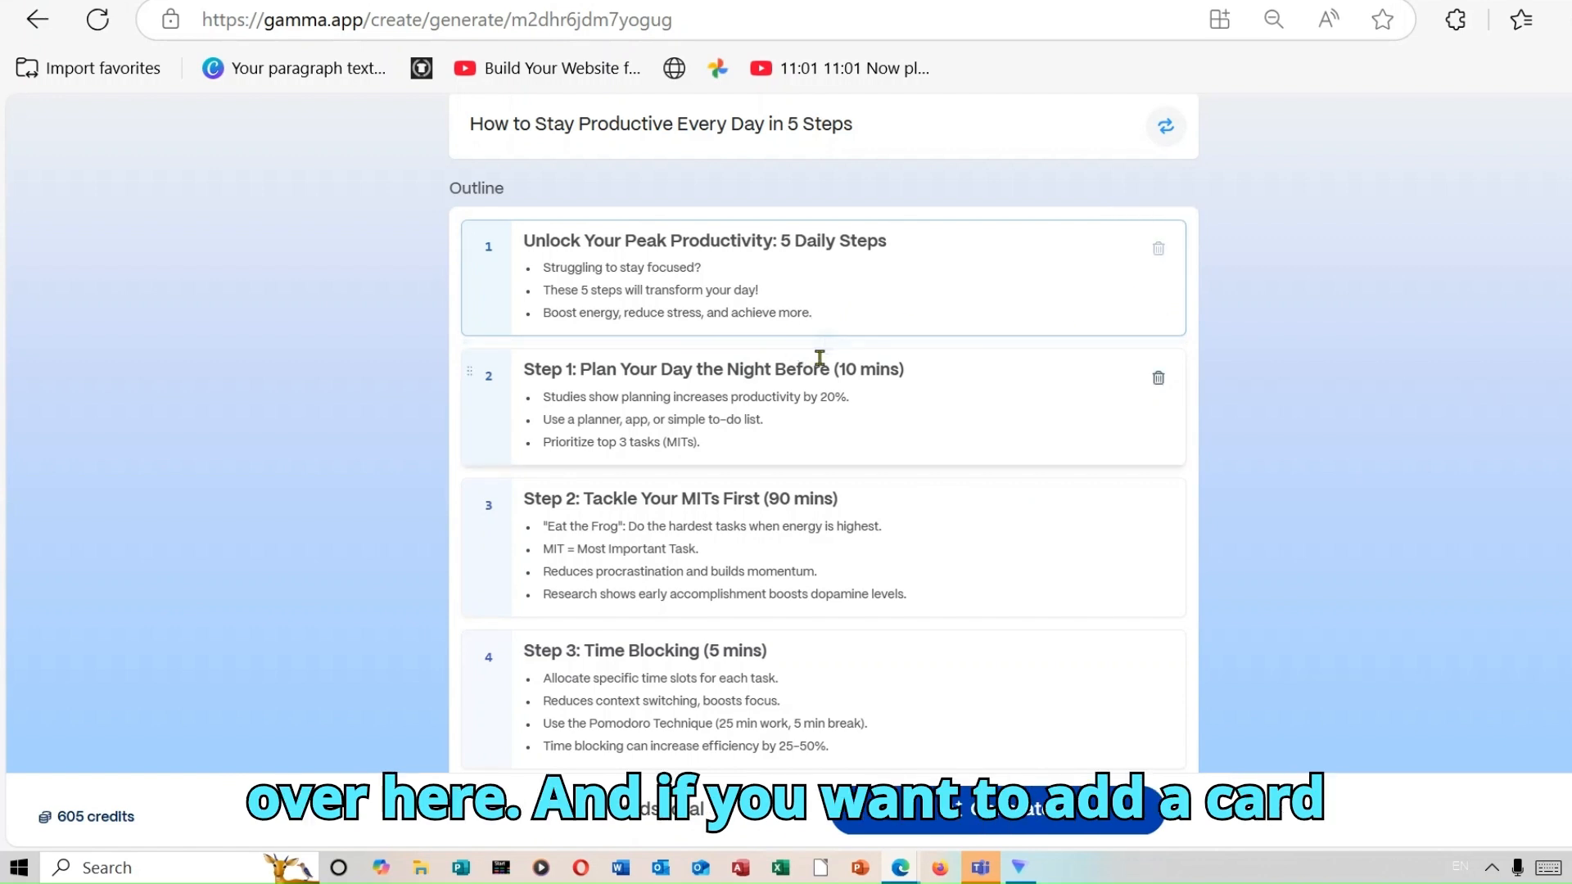
mouse_move(820, 343)
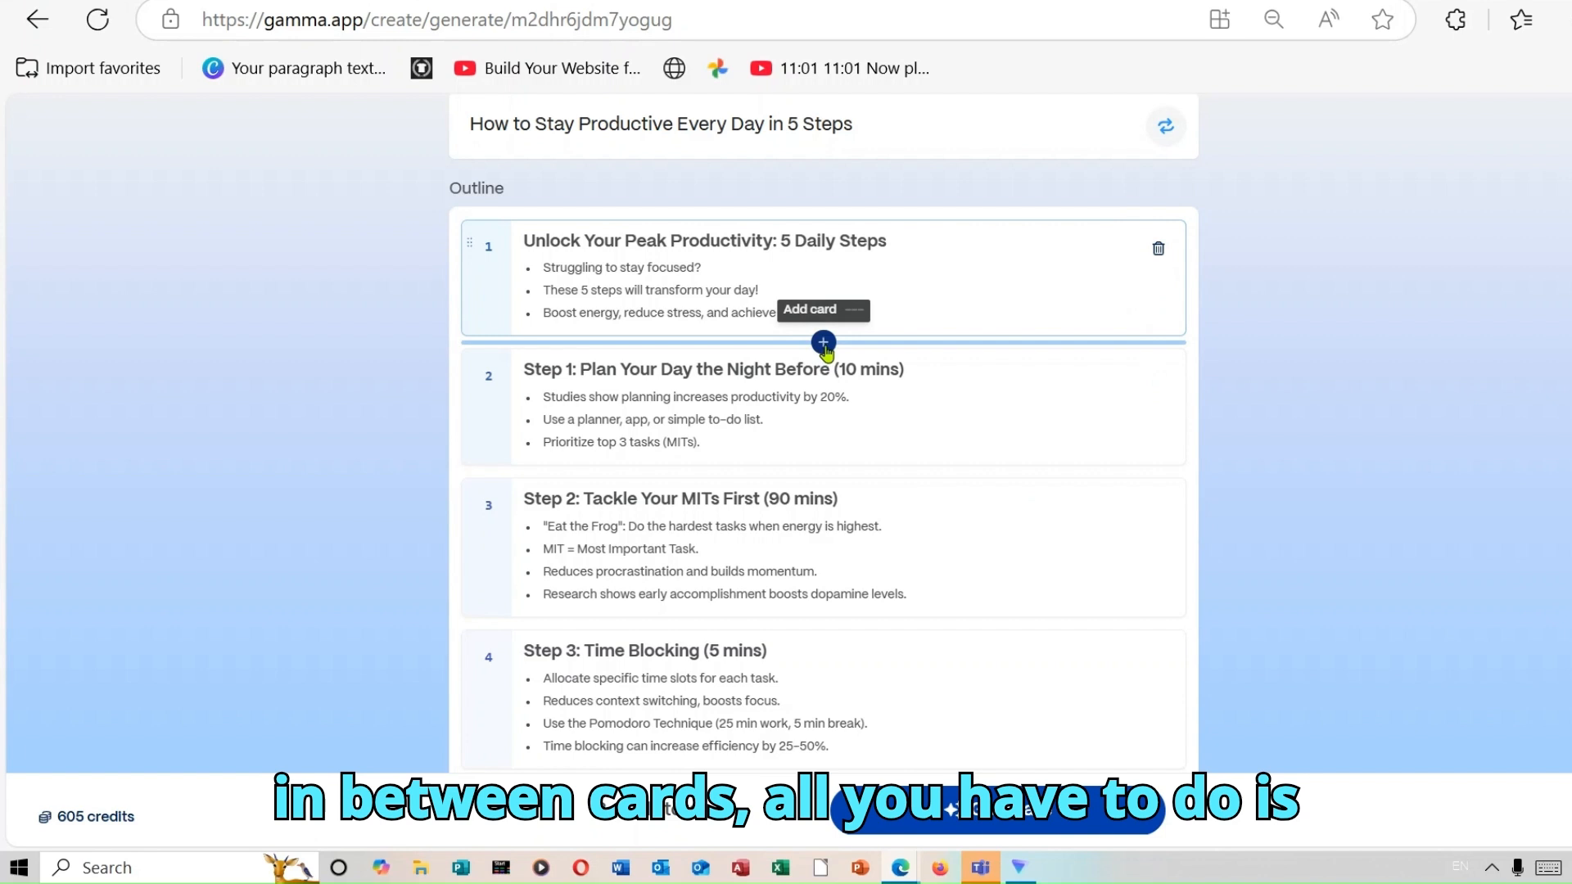
left_click(823, 344)
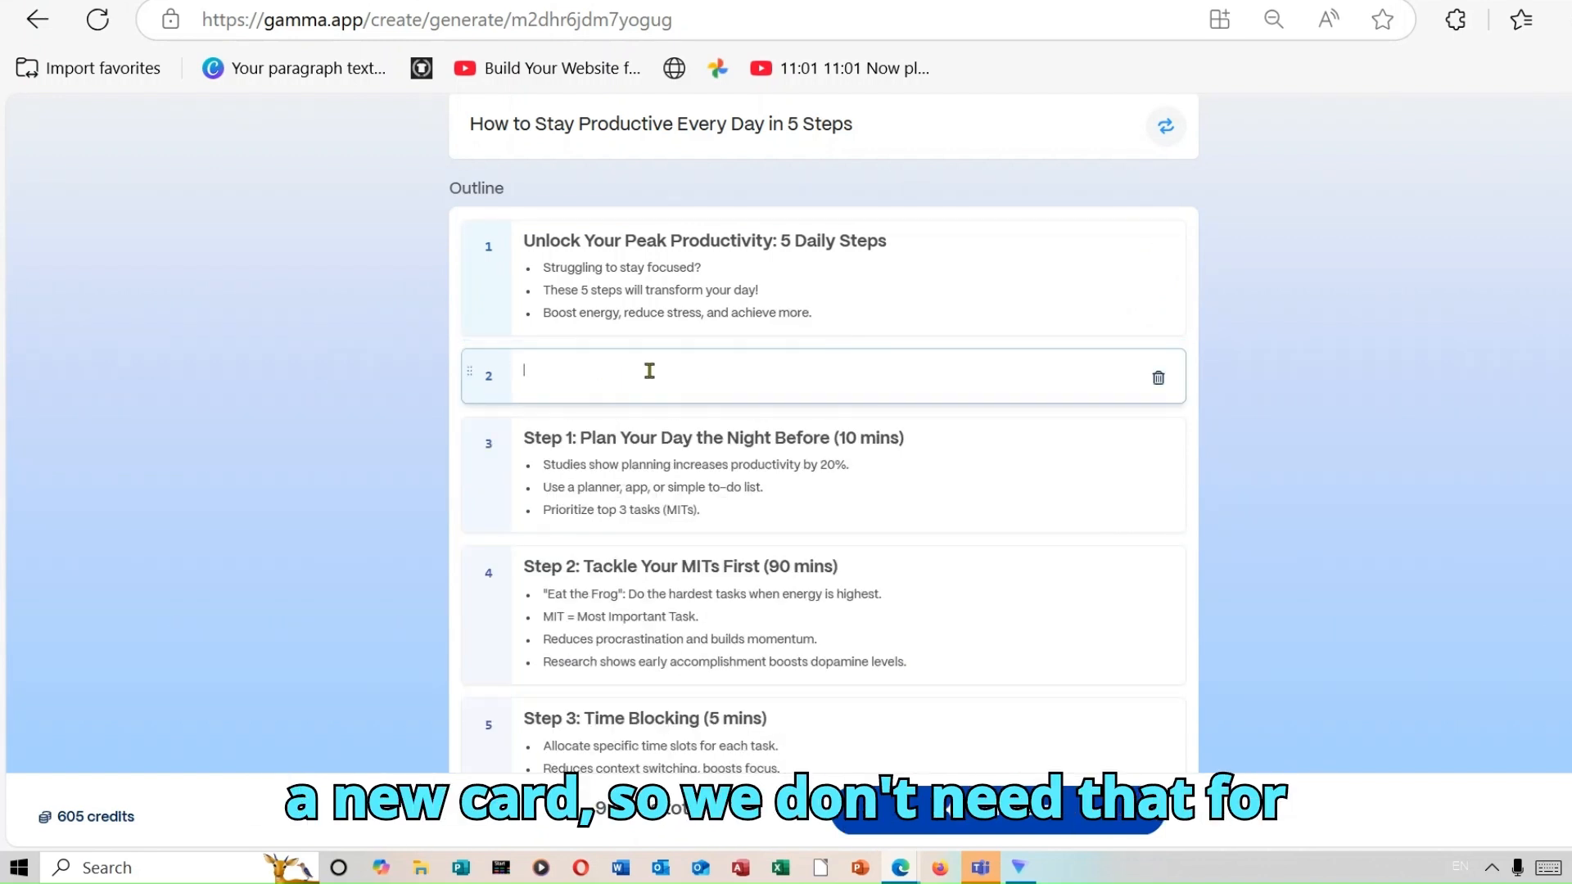
left_click(1157, 377)
Open the full theme collection and apply the Terracotta theme to the project.
scroll(823, 434, "down", 12)
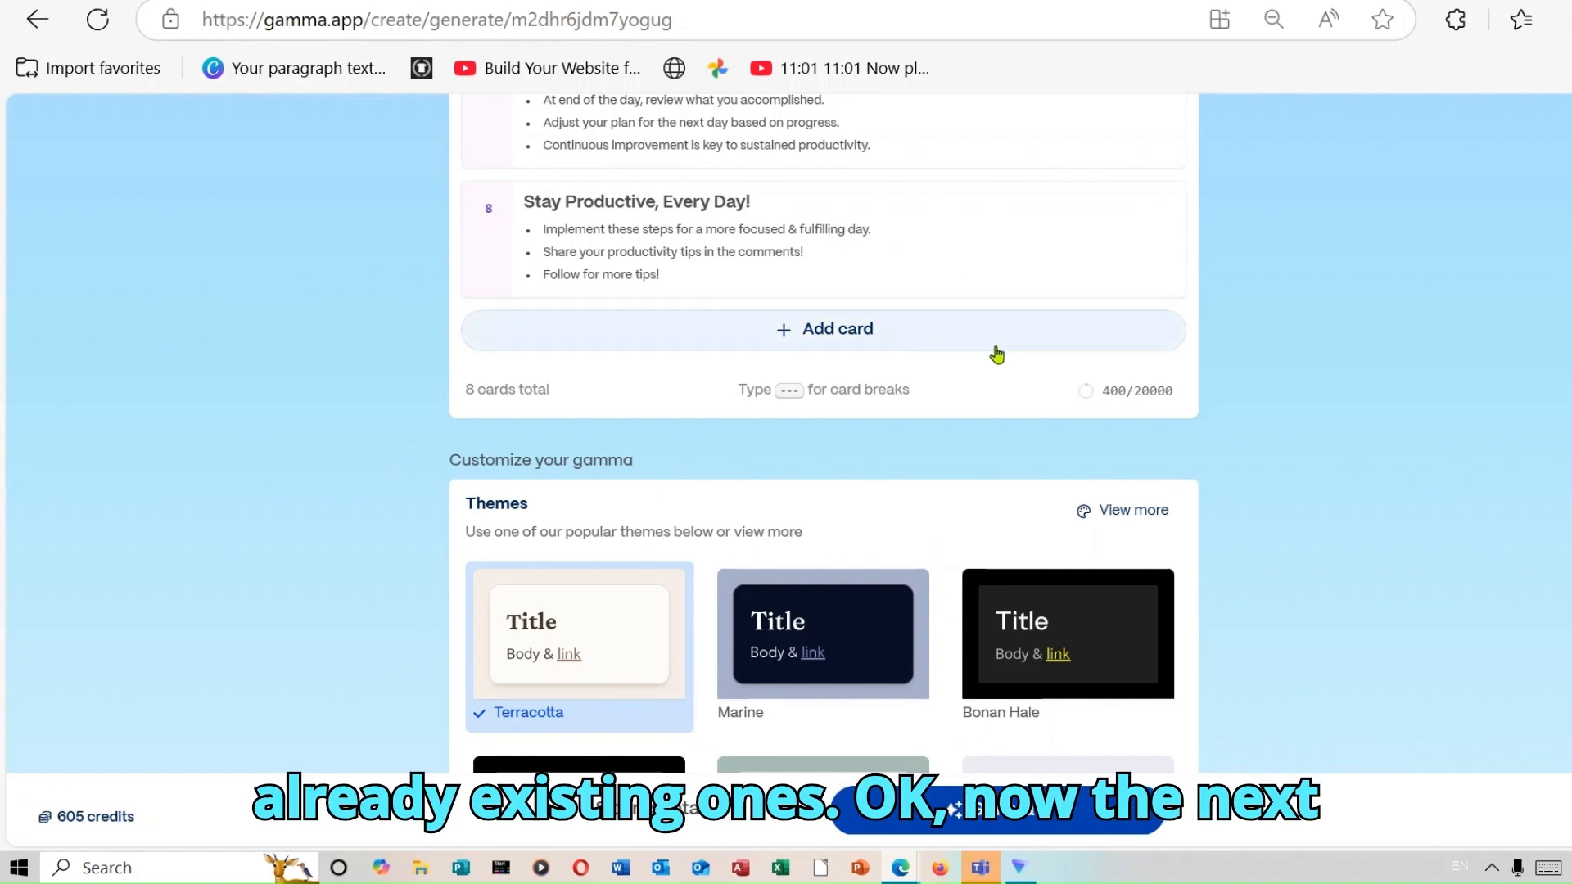
scroll(823, 433, "down", 3)
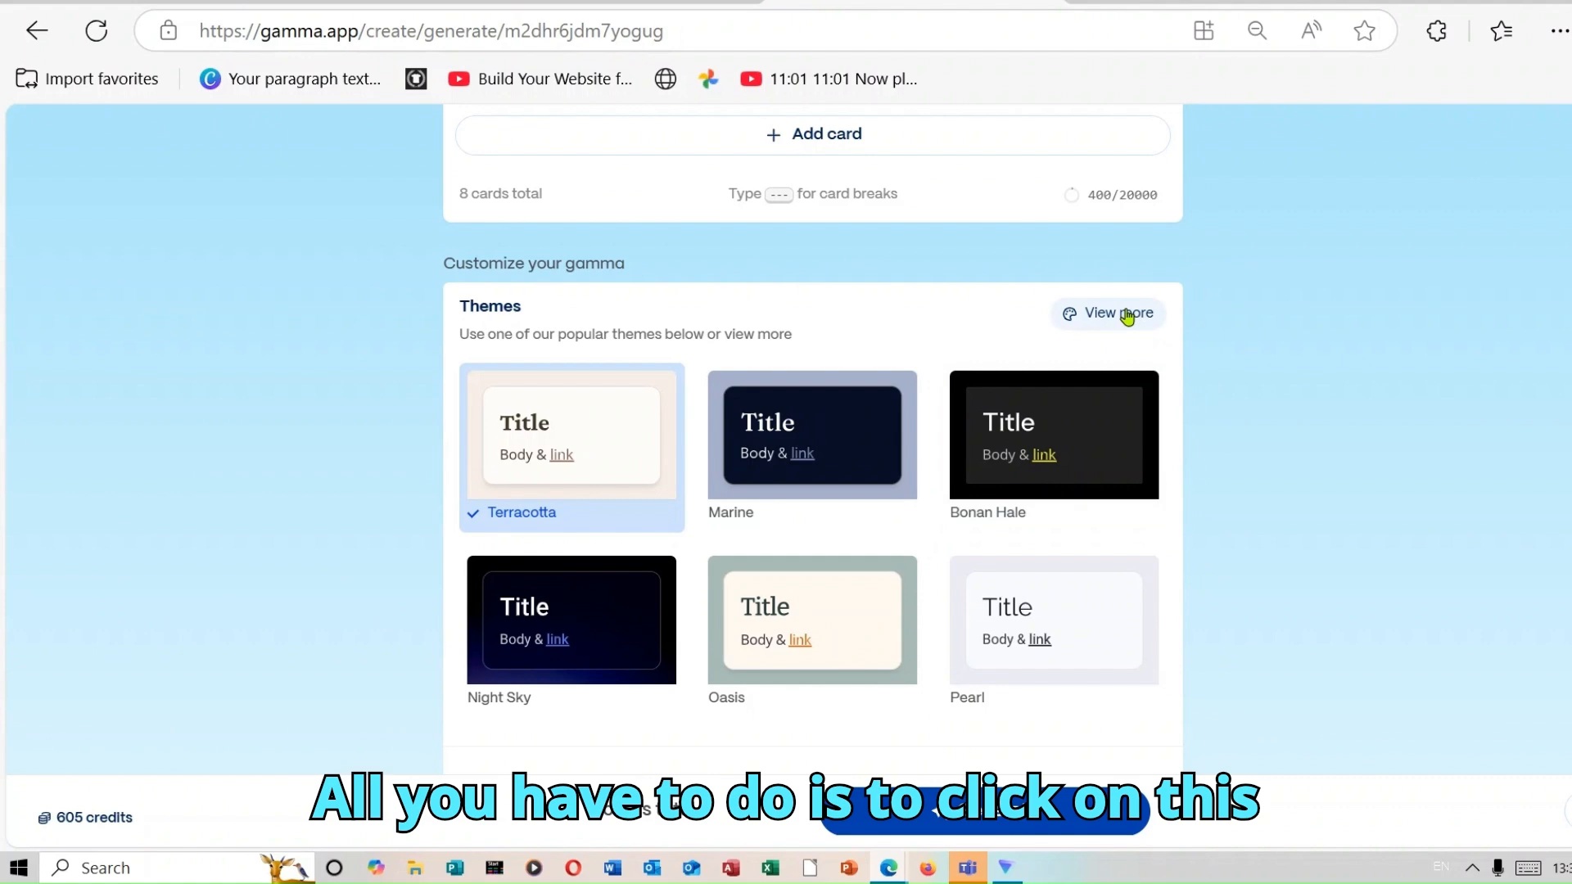
left_click(1126, 316)
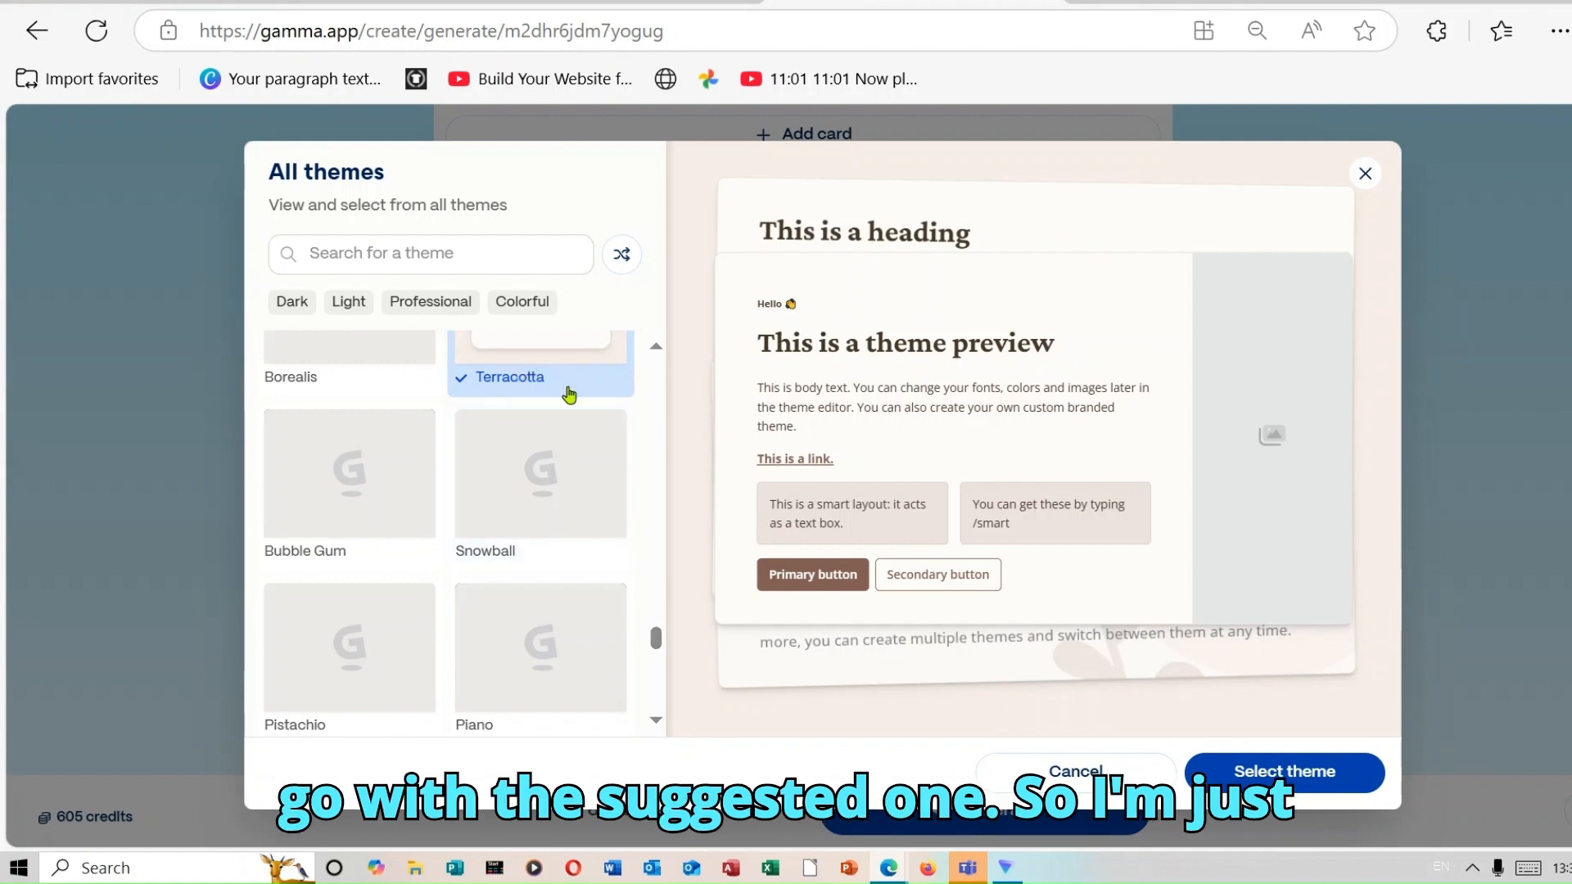
left_click(1327, 780)
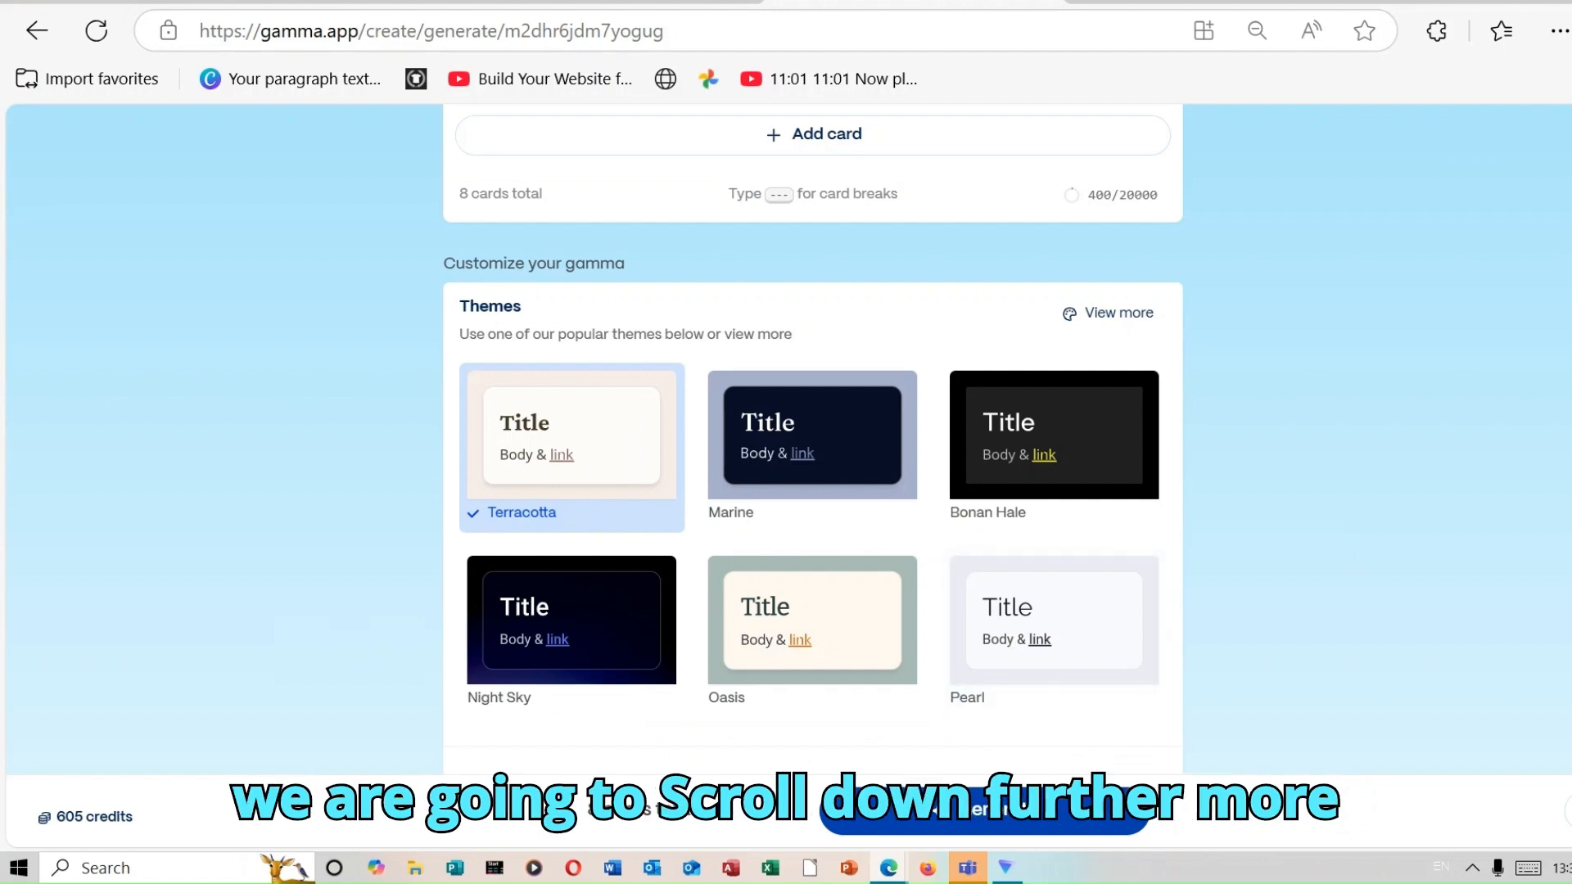
Set the image source to AI images in the content options.
scroll(812, 438, "down", 6)
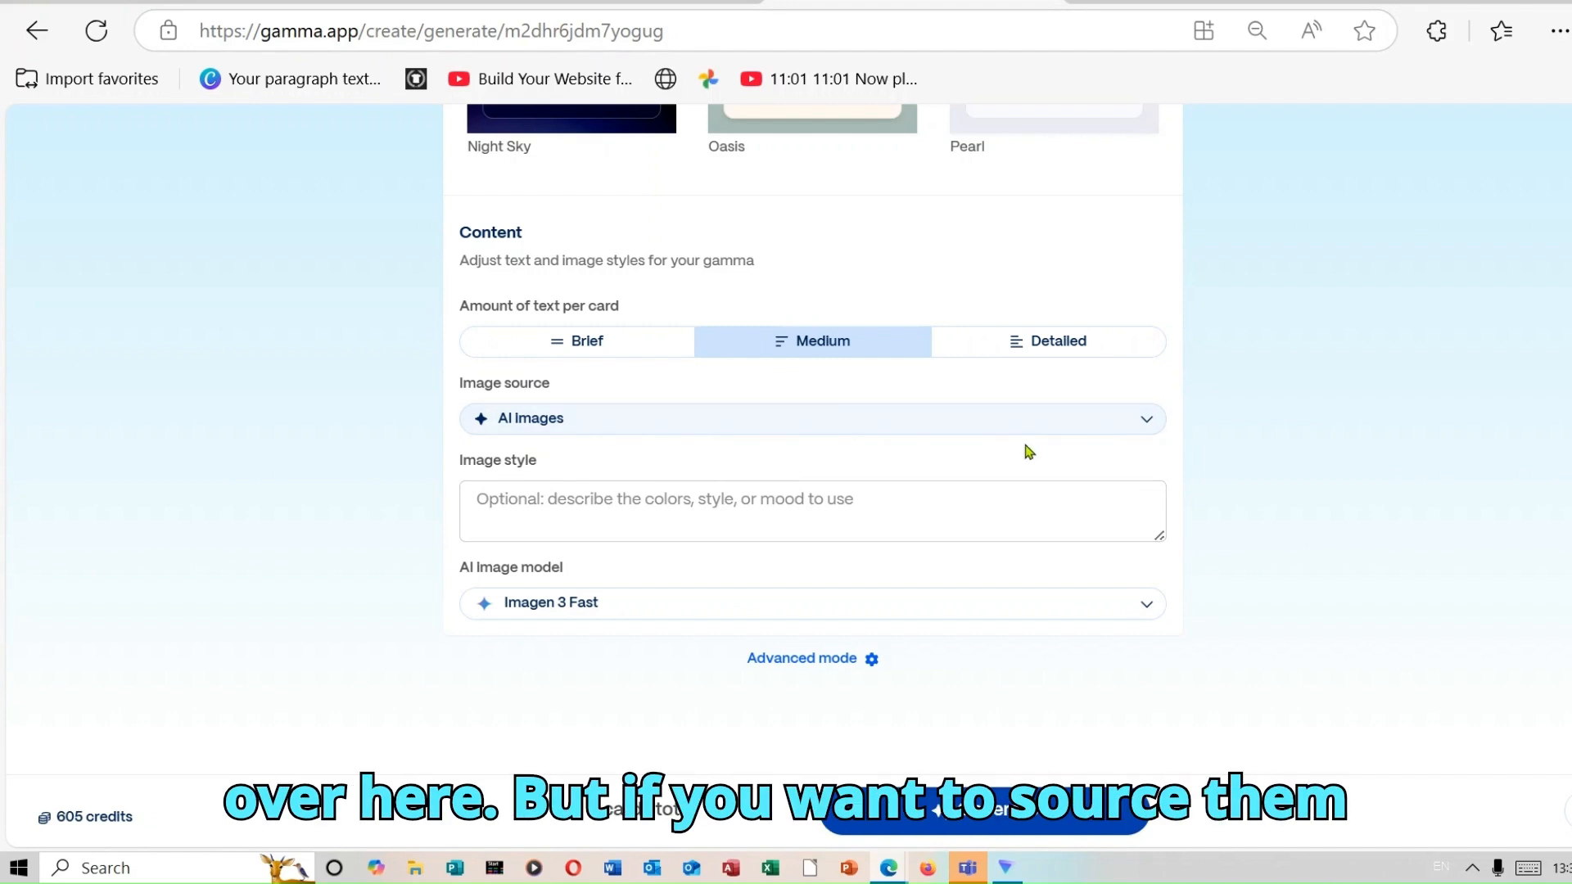
left_click(1148, 422)
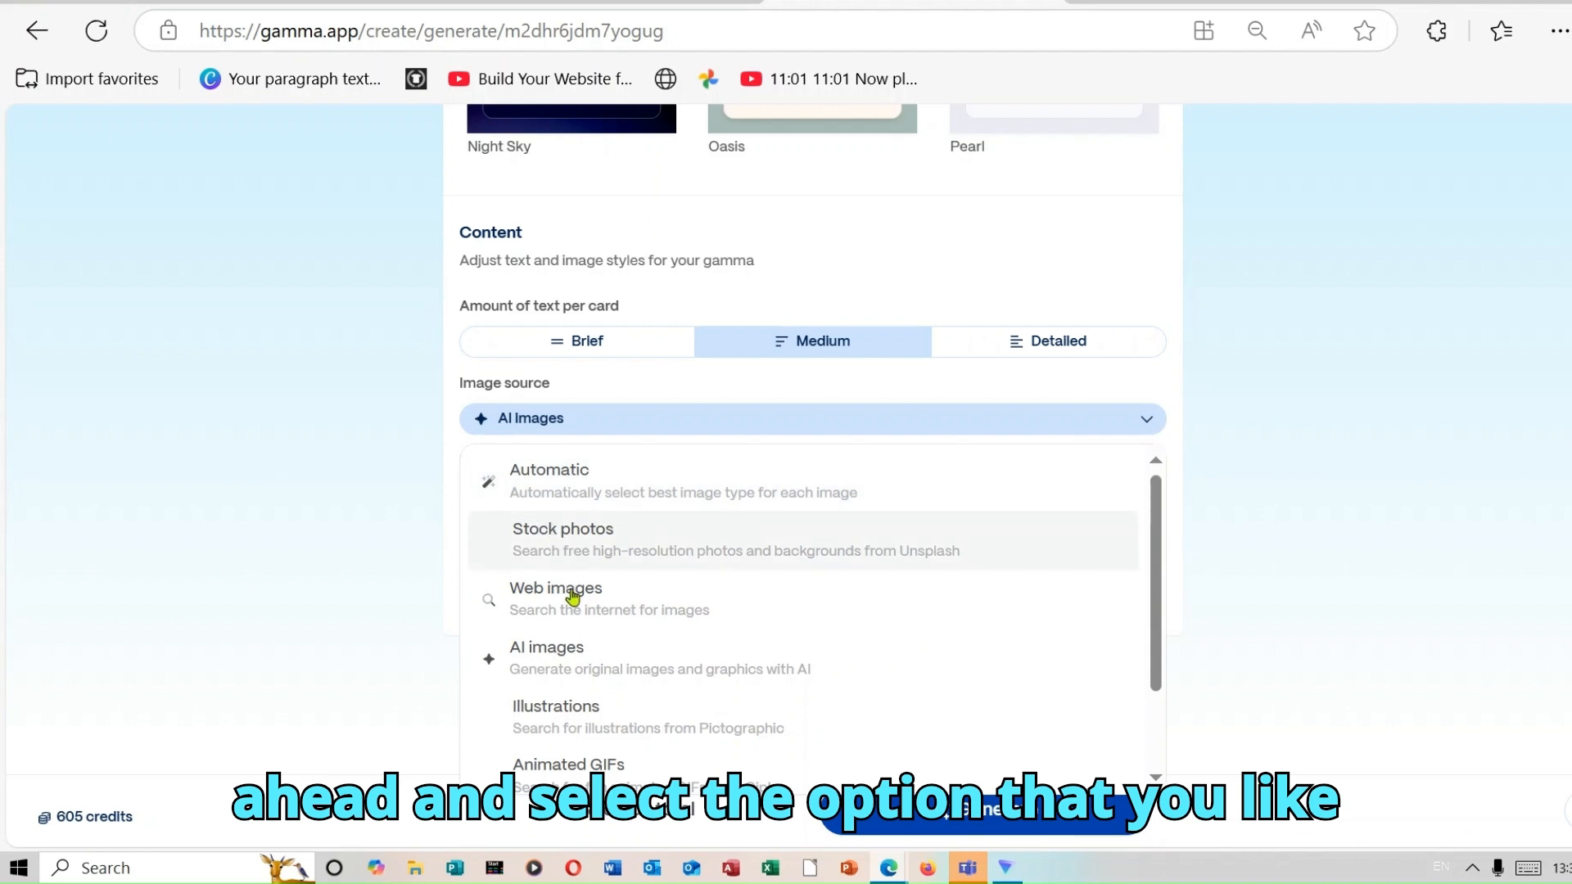
left_click(593, 663)
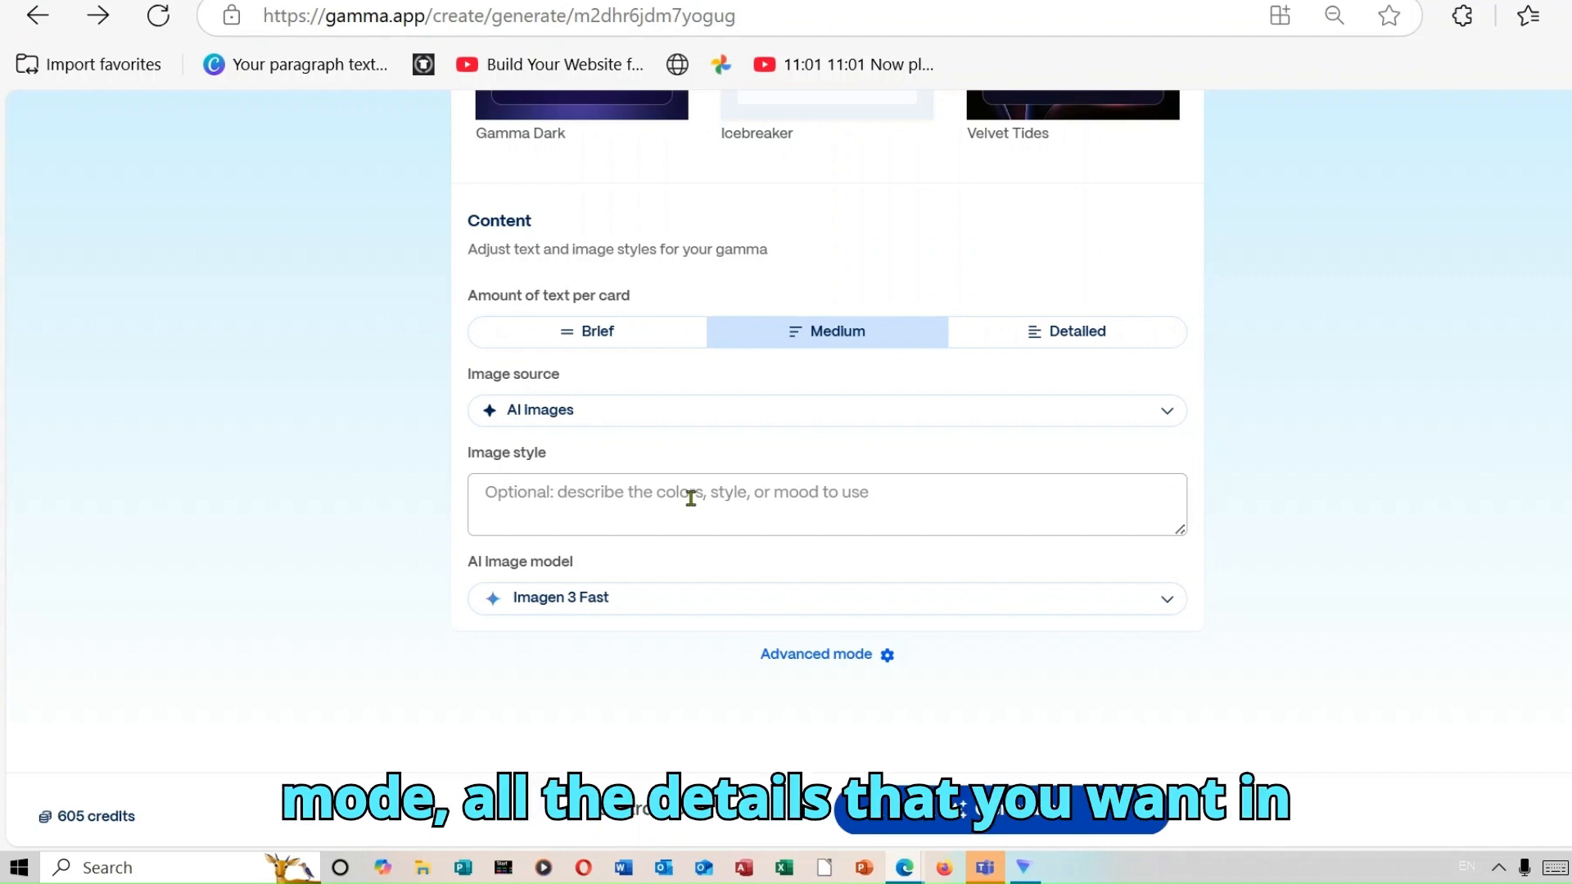
Switch to advanced mode, set the text's audience to Creatives and its tone to Inspirational.
left_click(847, 660)
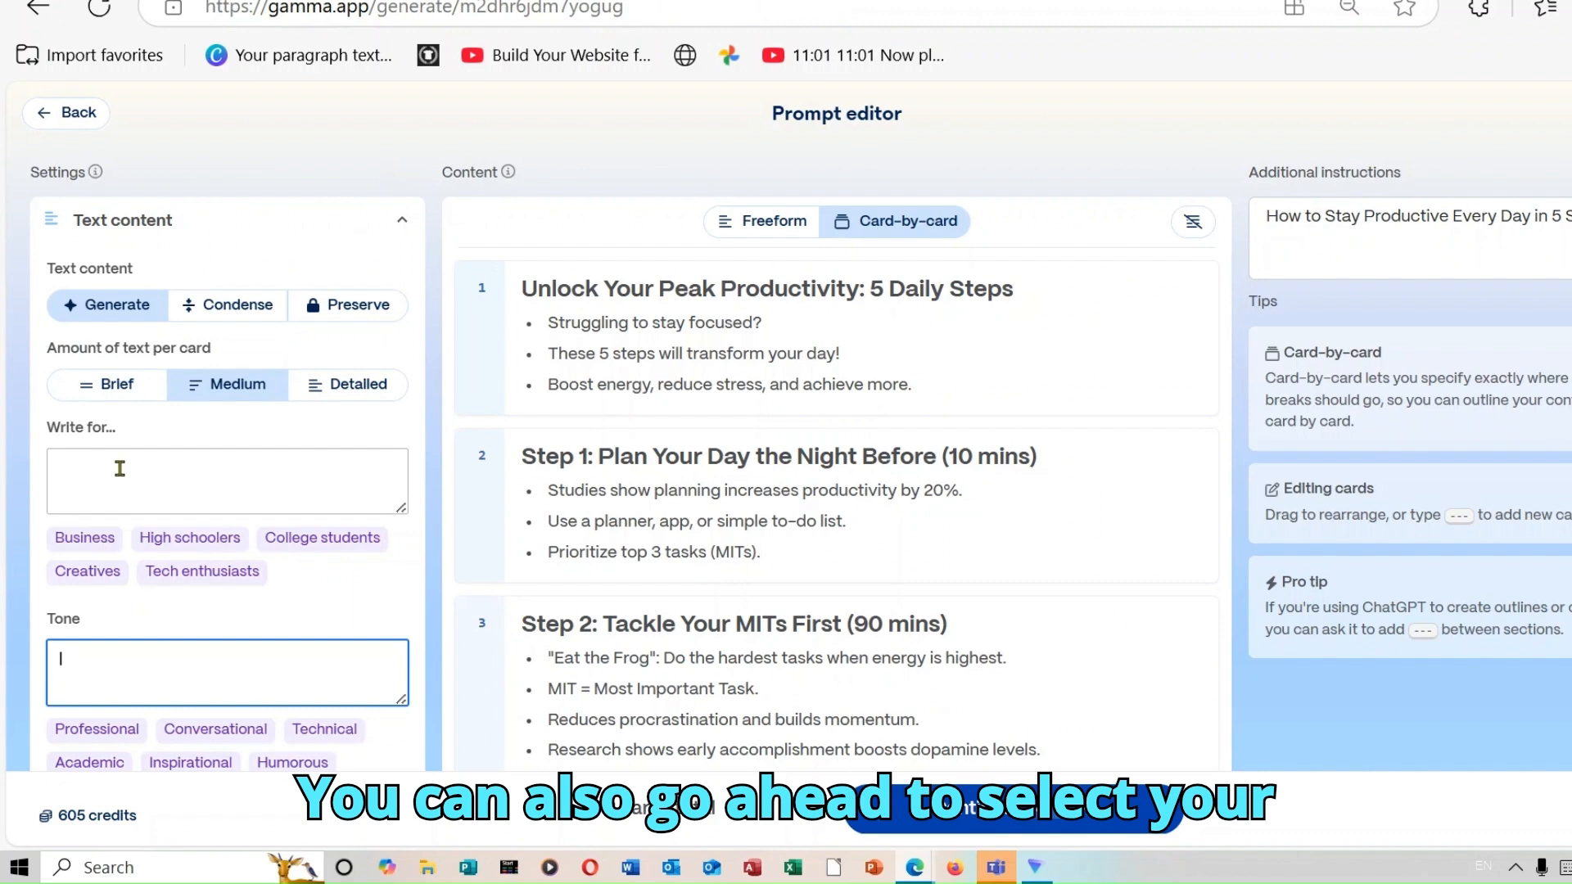
left_click(92, 574)
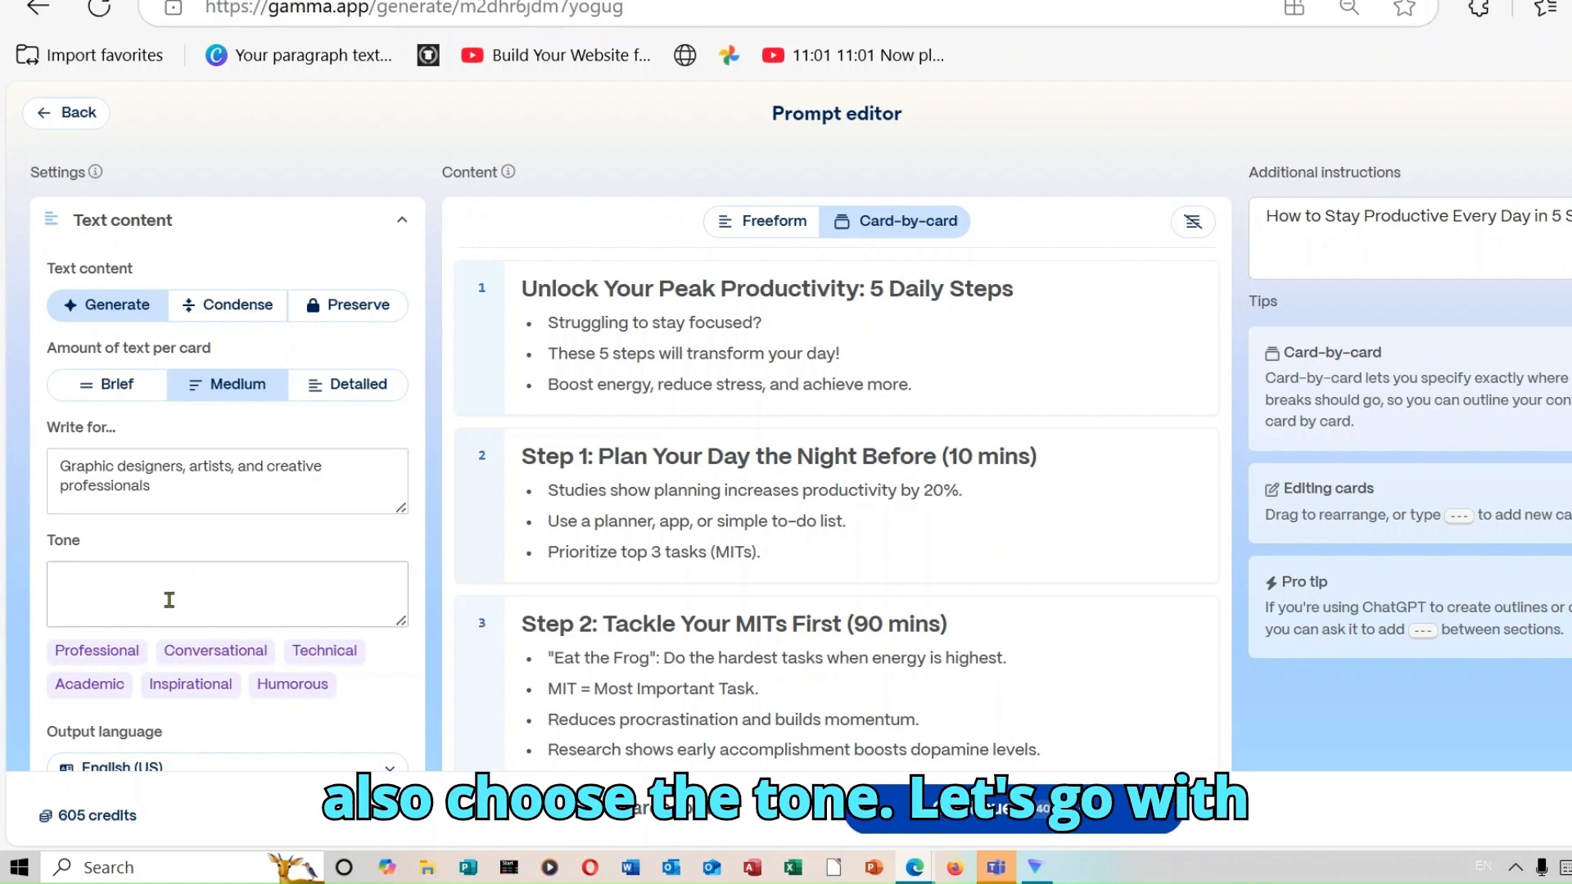
left_click(187, 688)
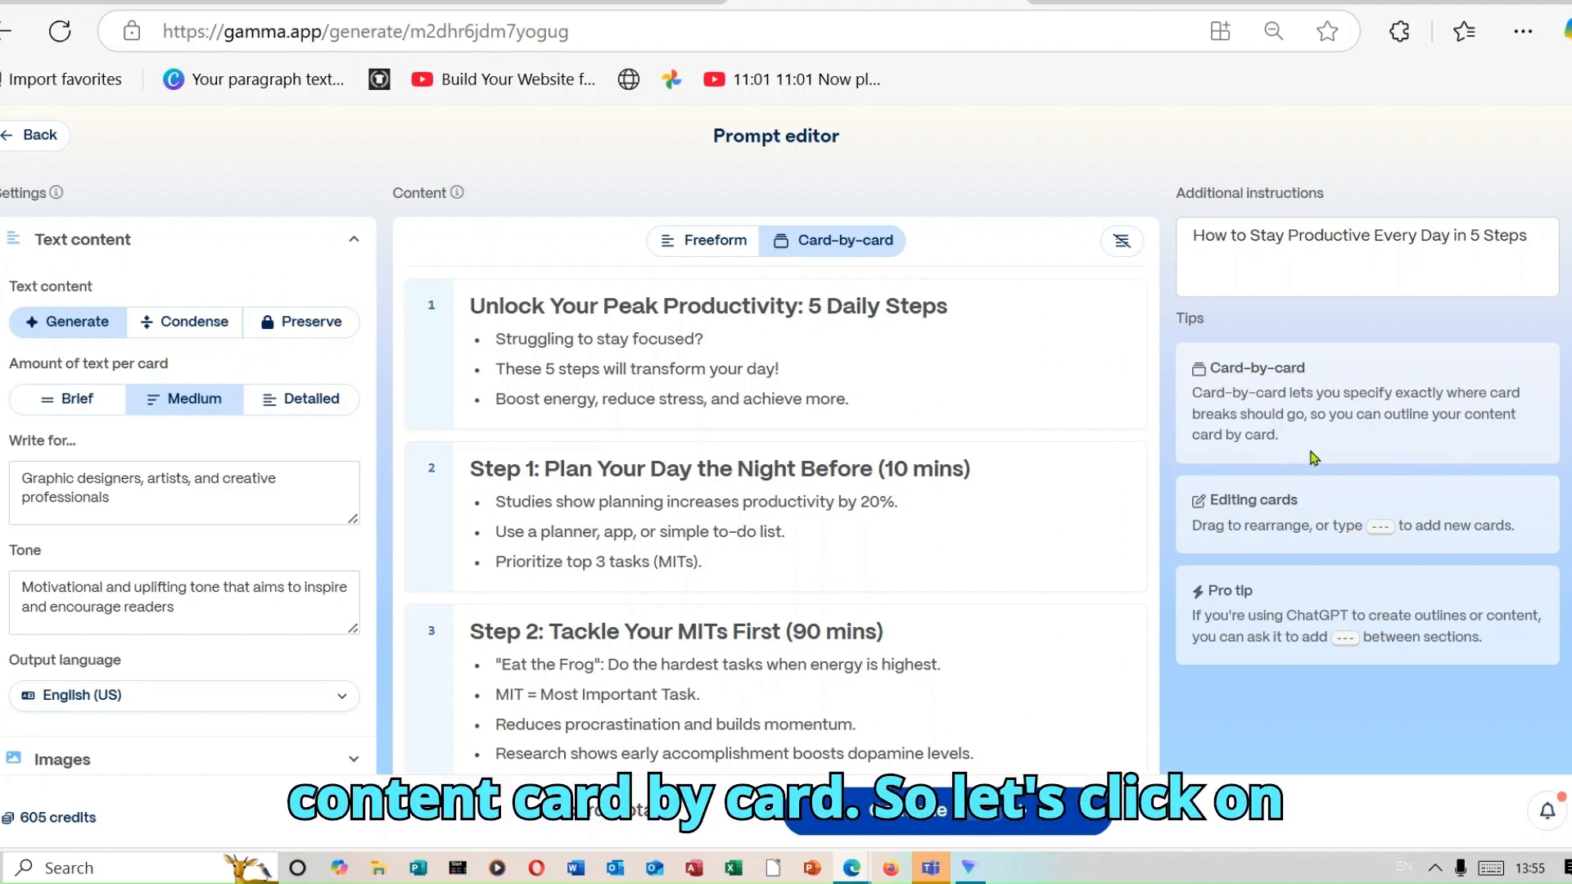
Preview the content as Freeform, return it to Card-by-card, and generate the cards with the Terracotta theme.
left_click(716, 244)
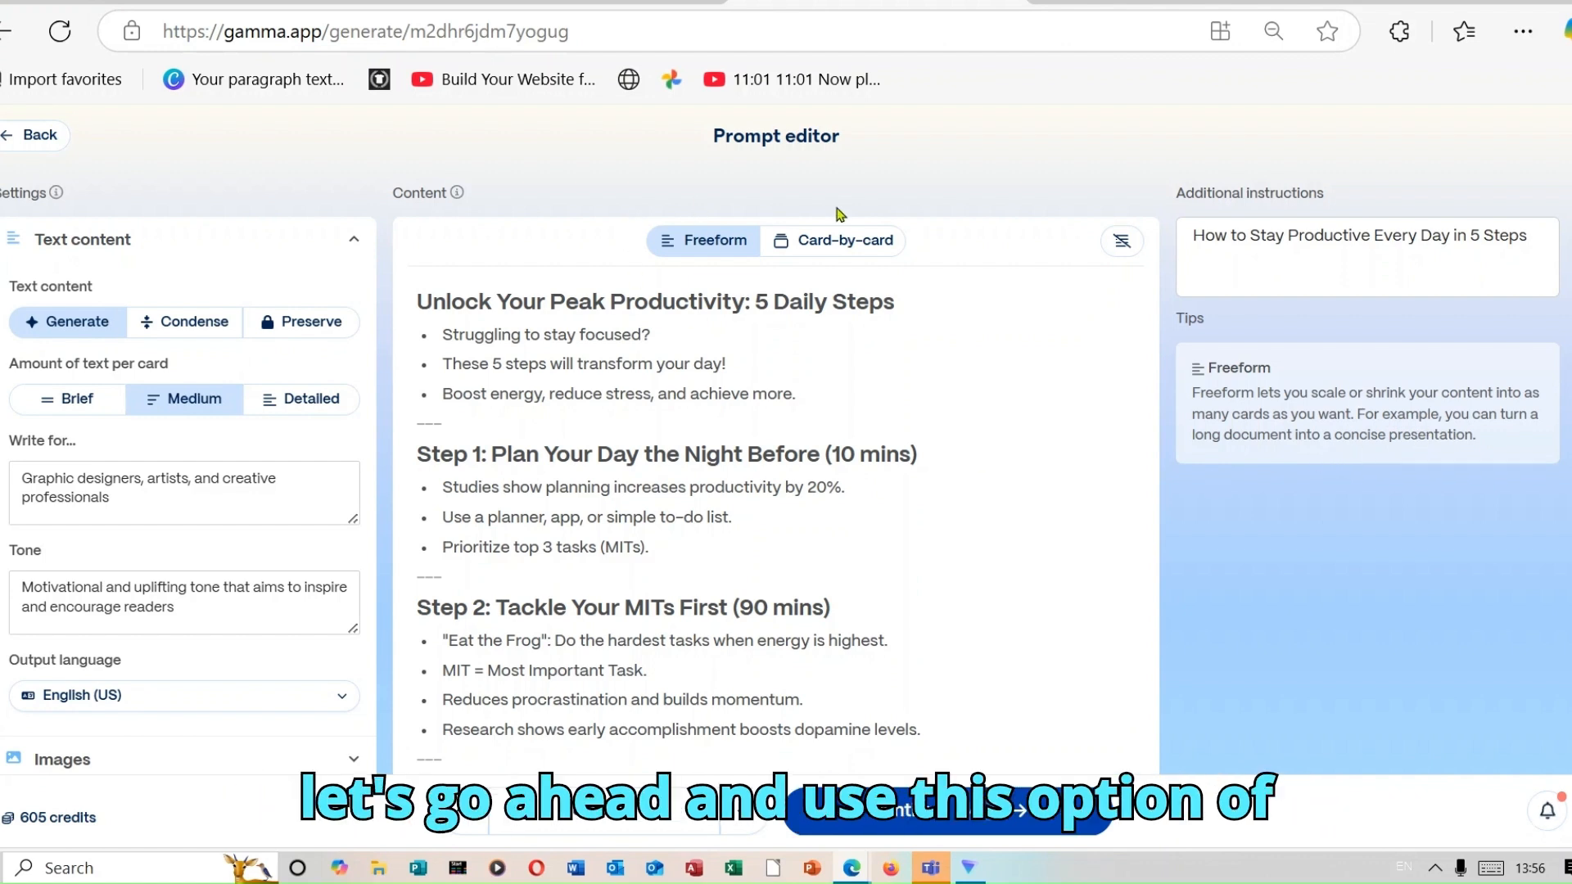
left_click(835, 243)
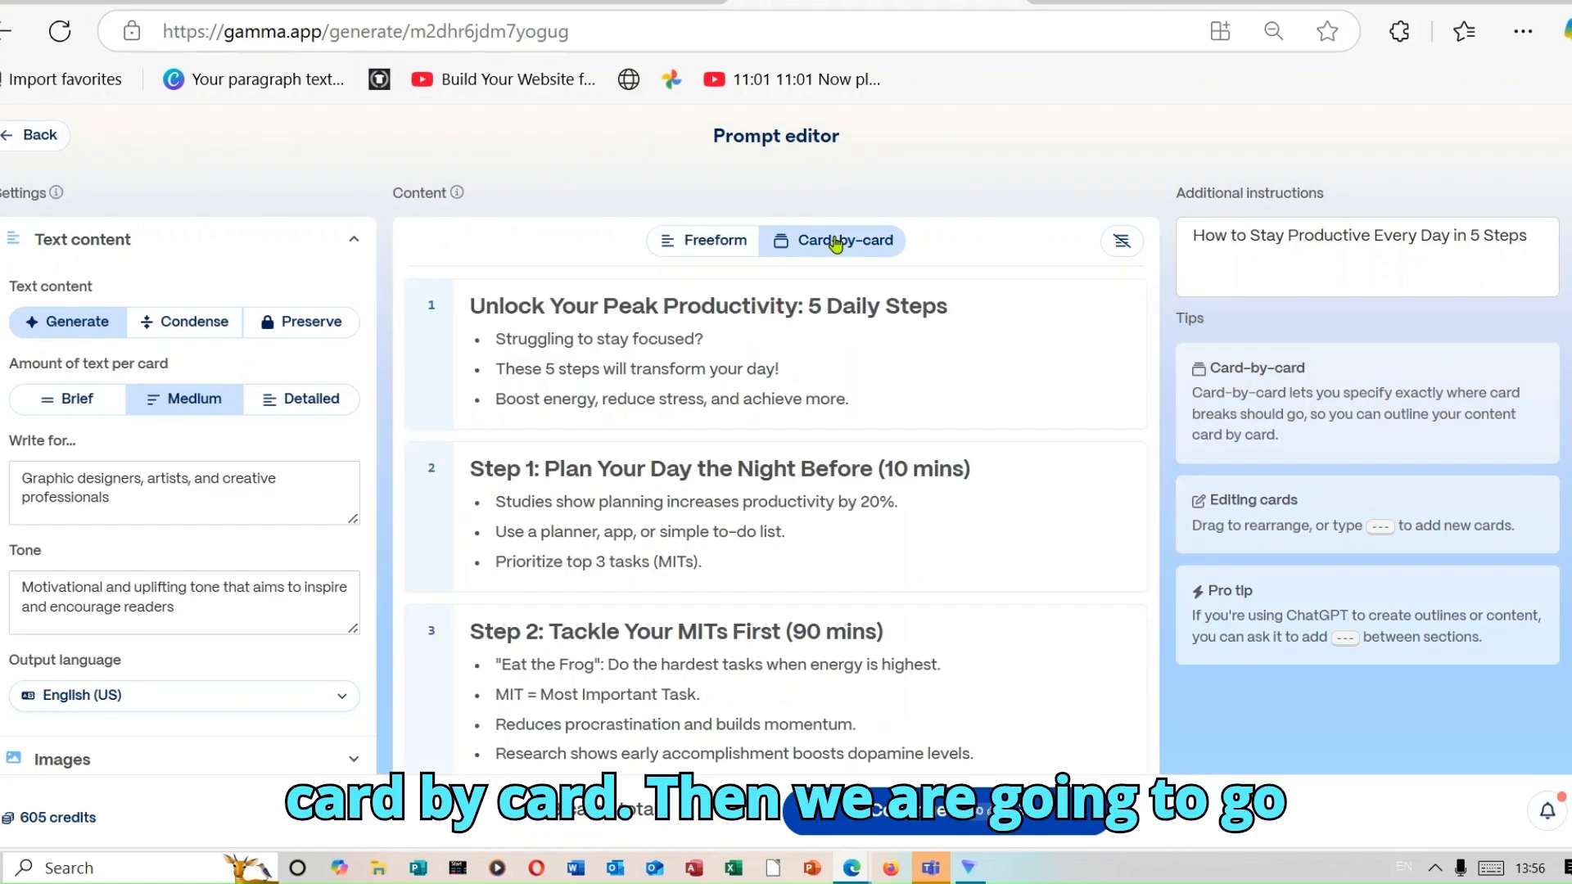
left_click(943, 825)
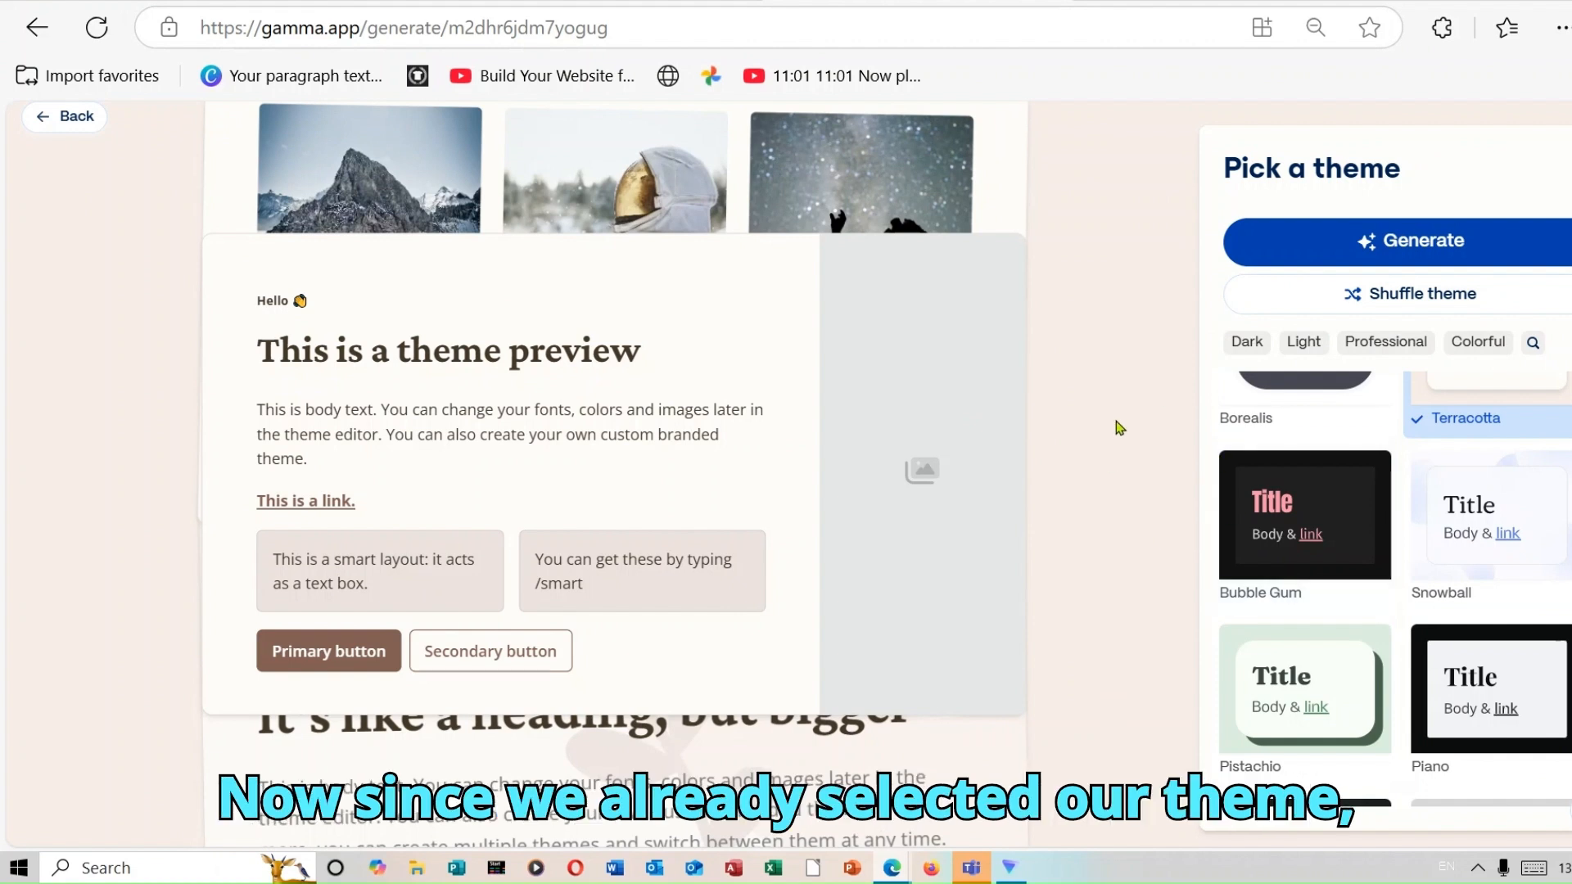
left_click(1431, 238)
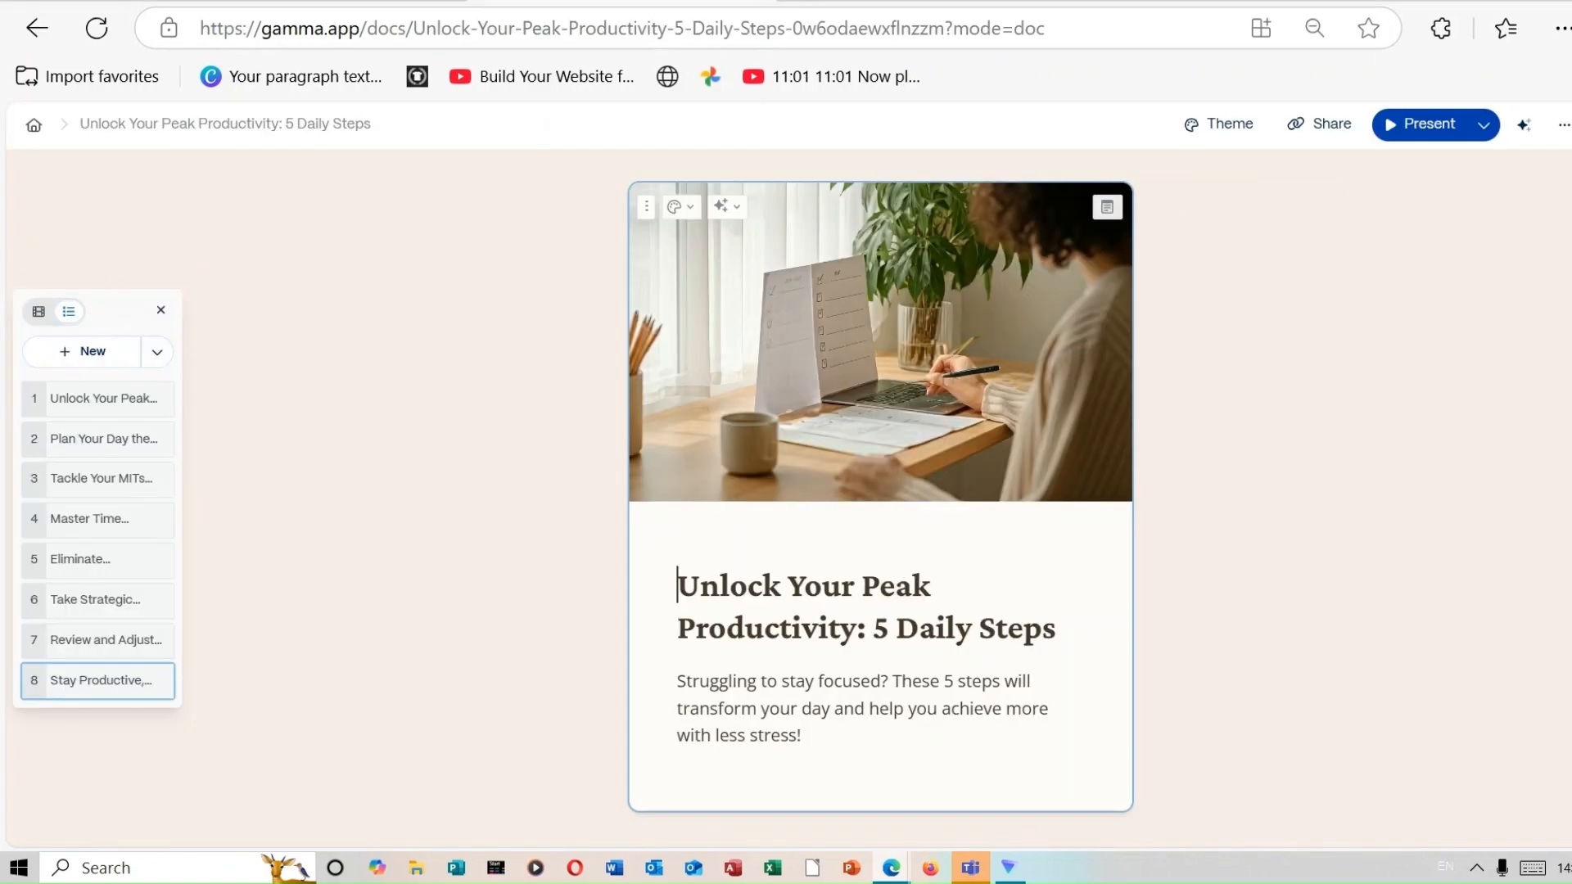
Review all the generated carousel cards from the opening card to the closing one and return to the first.
scroll(880, 409, "down", 3)
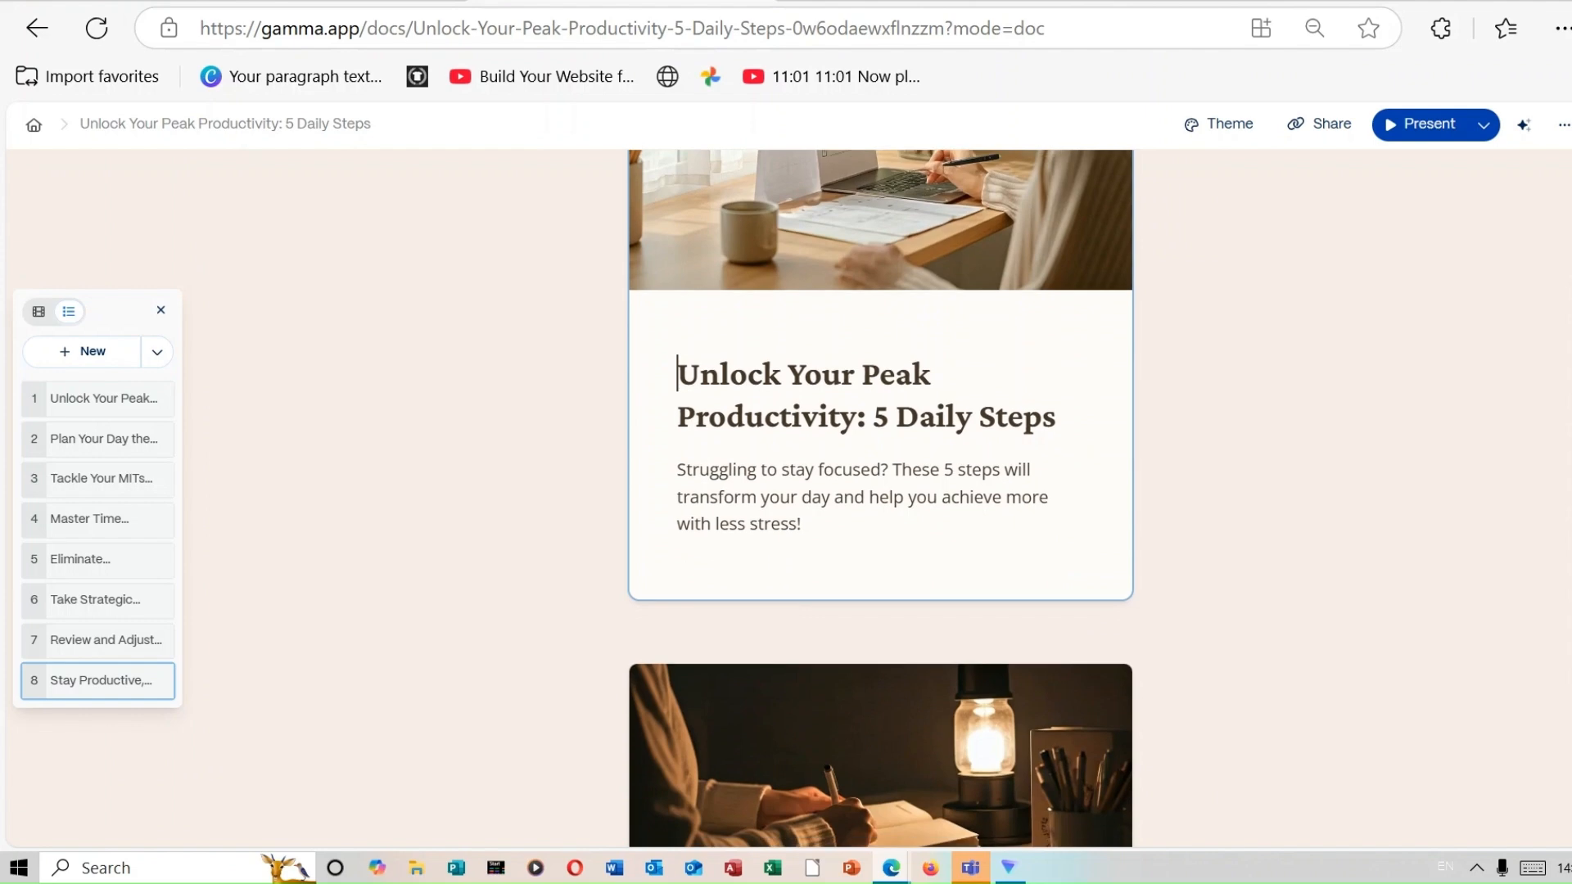
scroll(879, 491, "down", 12)
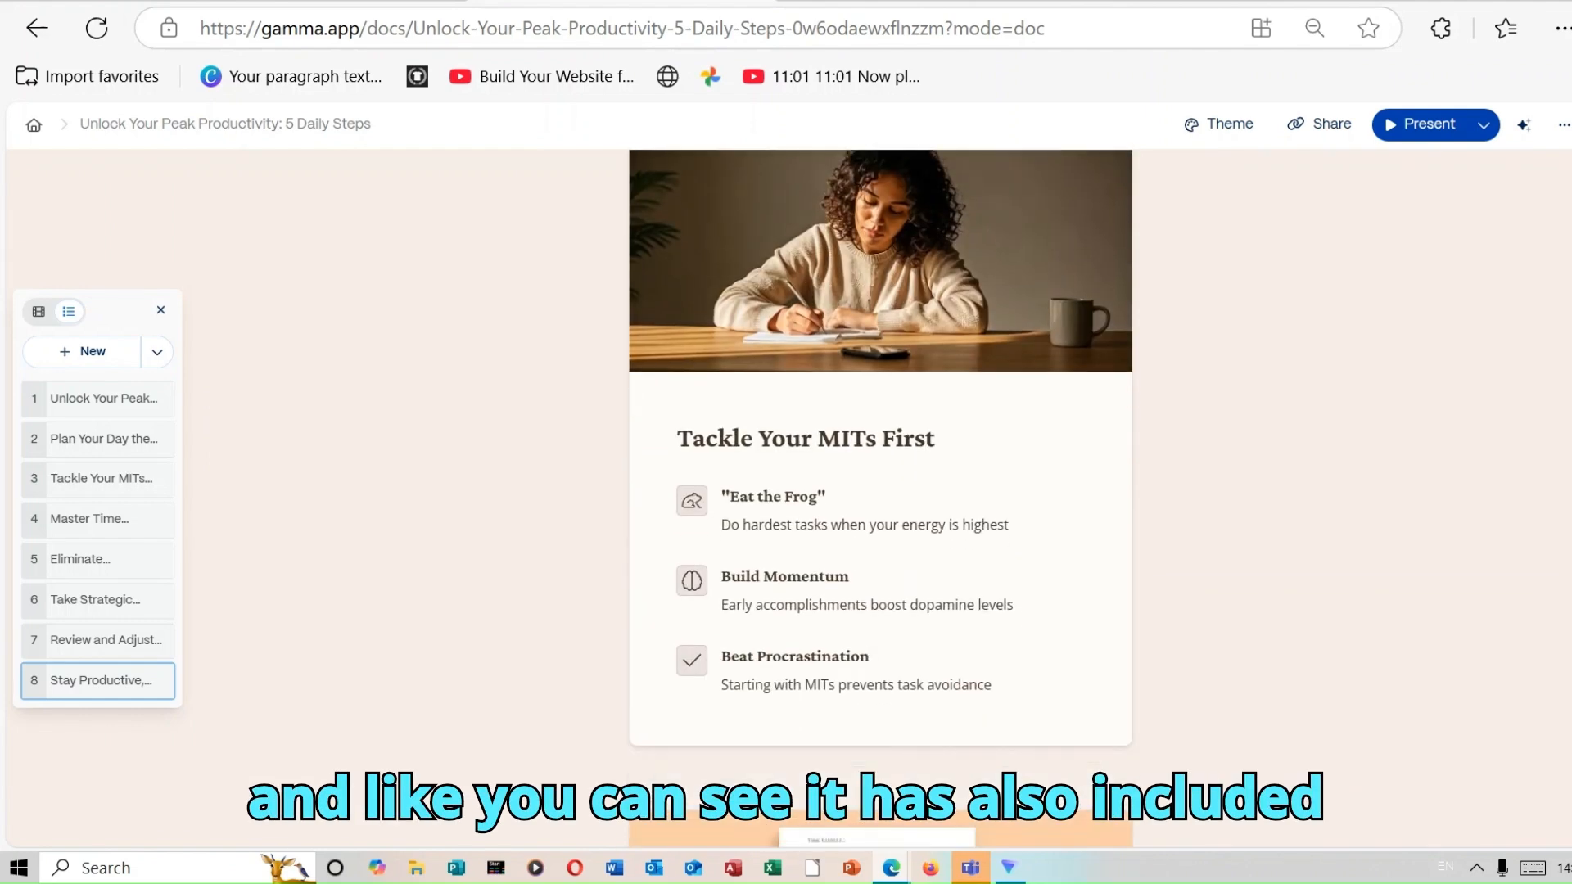
scroll(880, 491, "down", 15)
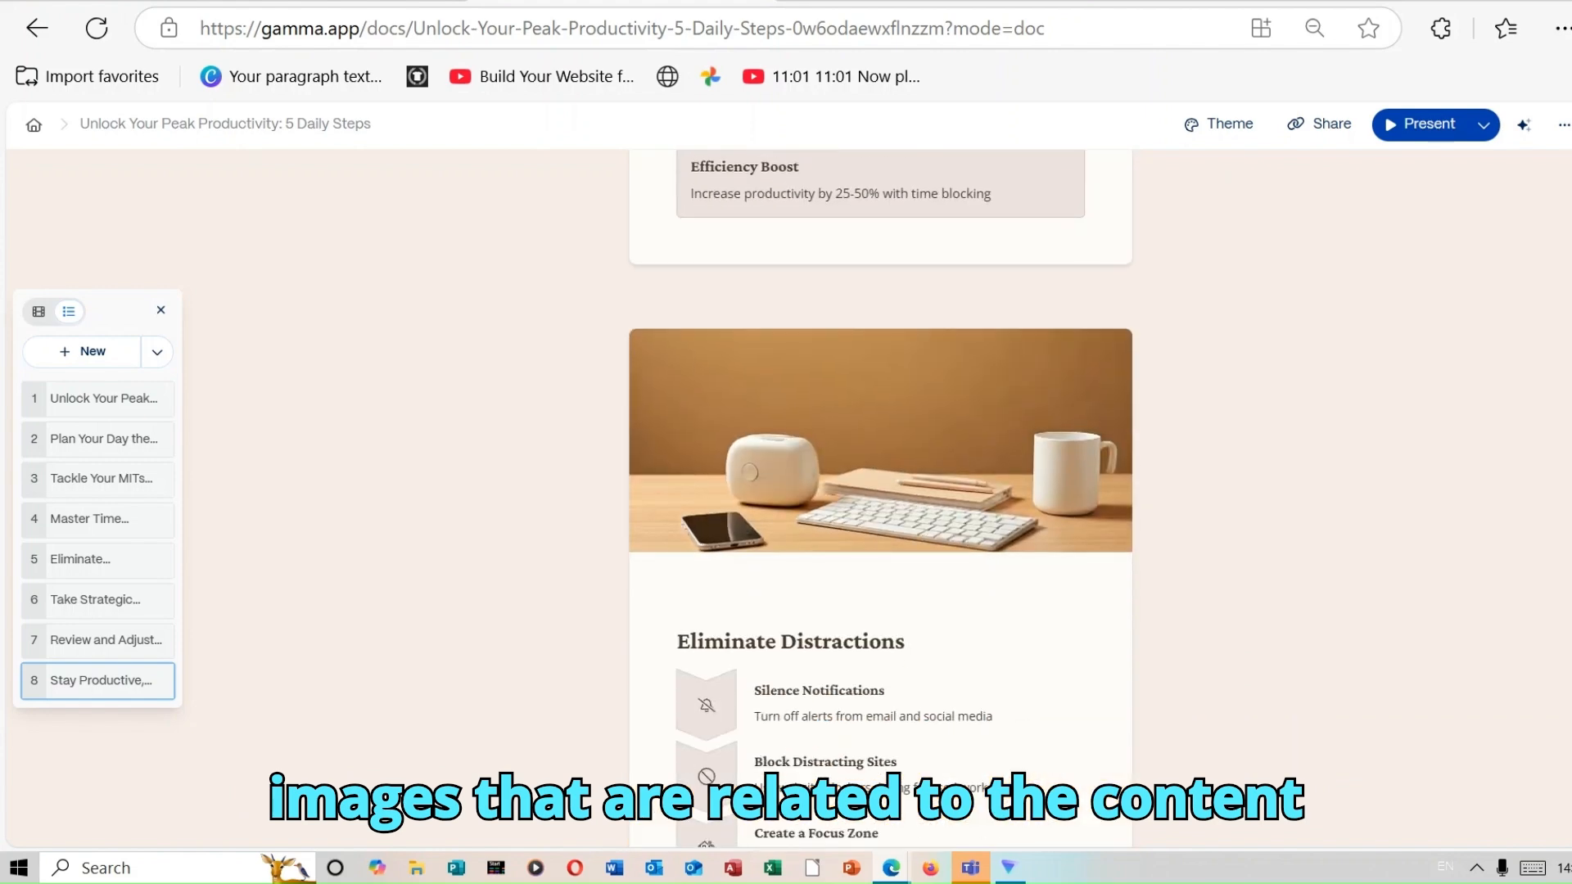
scroll(879, 491, "down", 15)
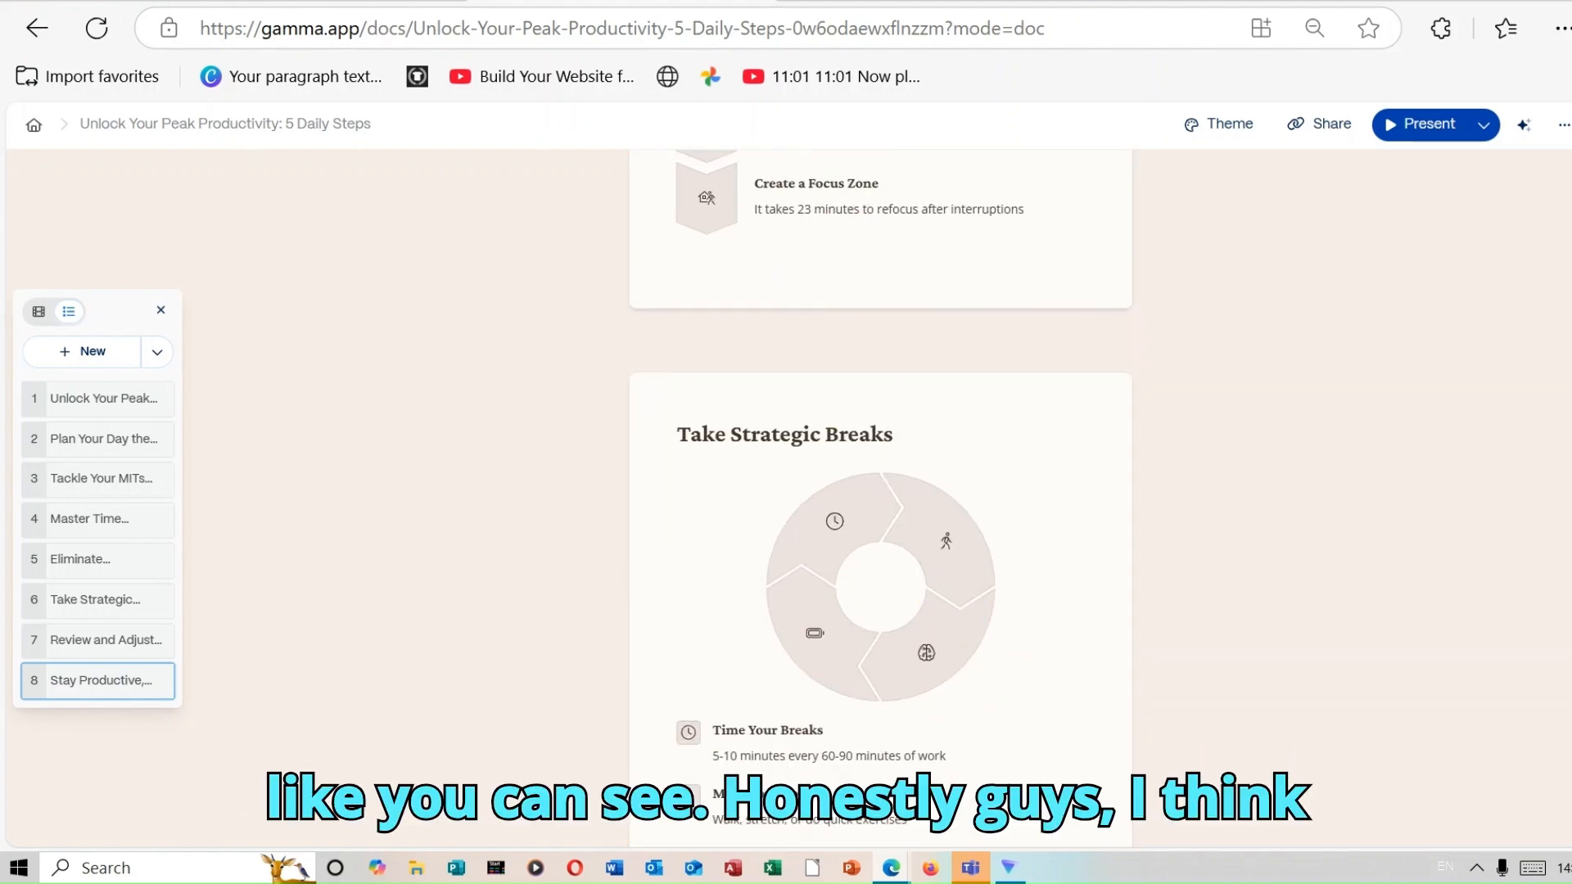
scroll(880, 491, "down", 5)
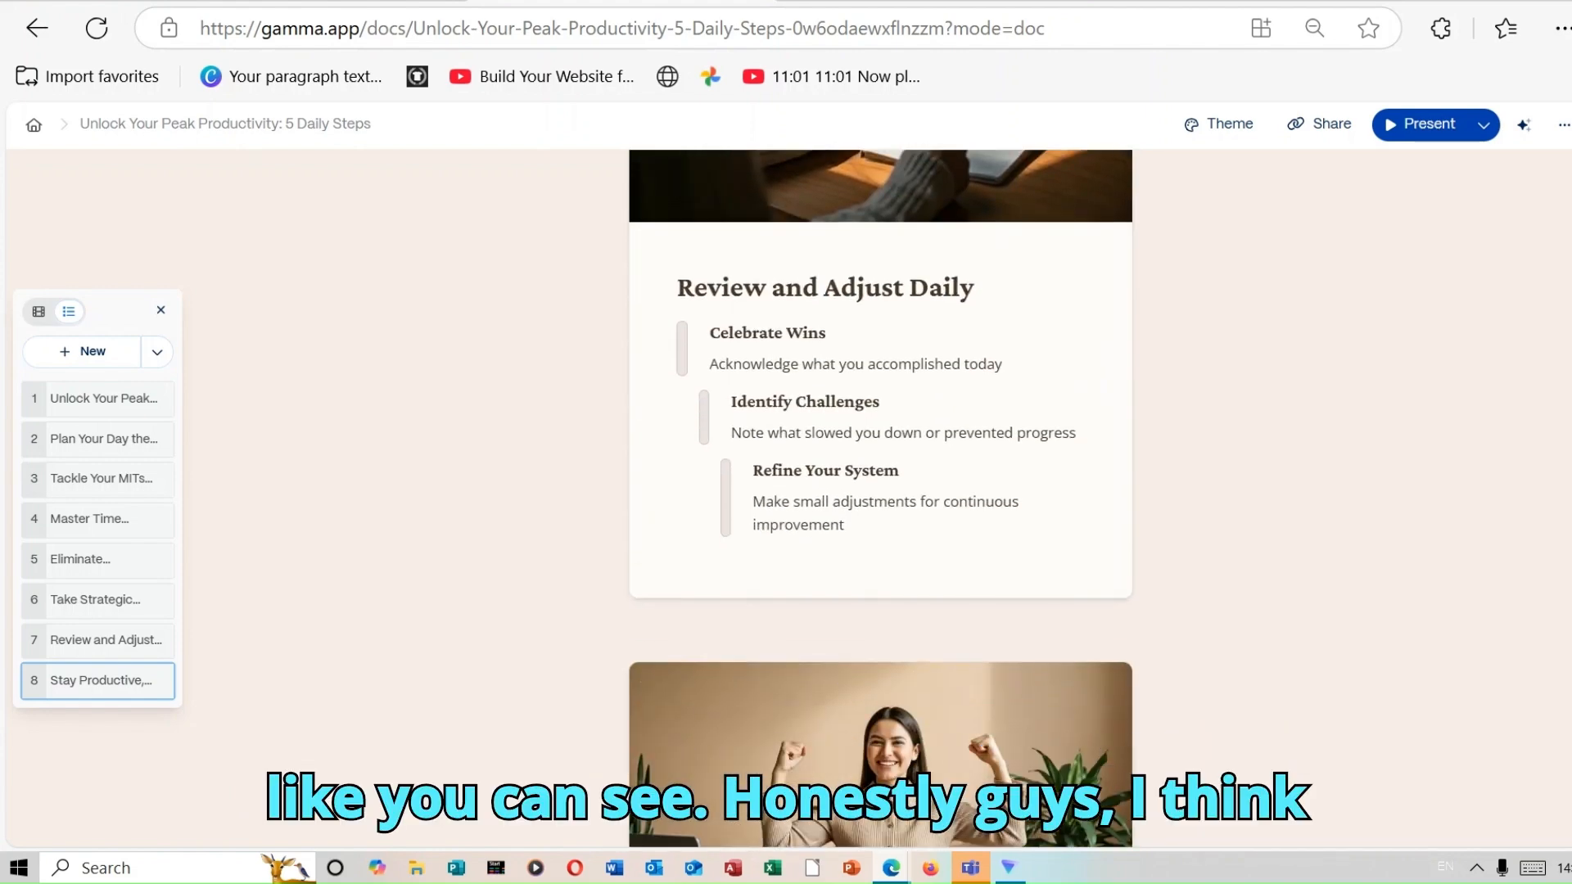
scroll(880, 491, "down", 6)
scroll(880, 491, "up", 20)
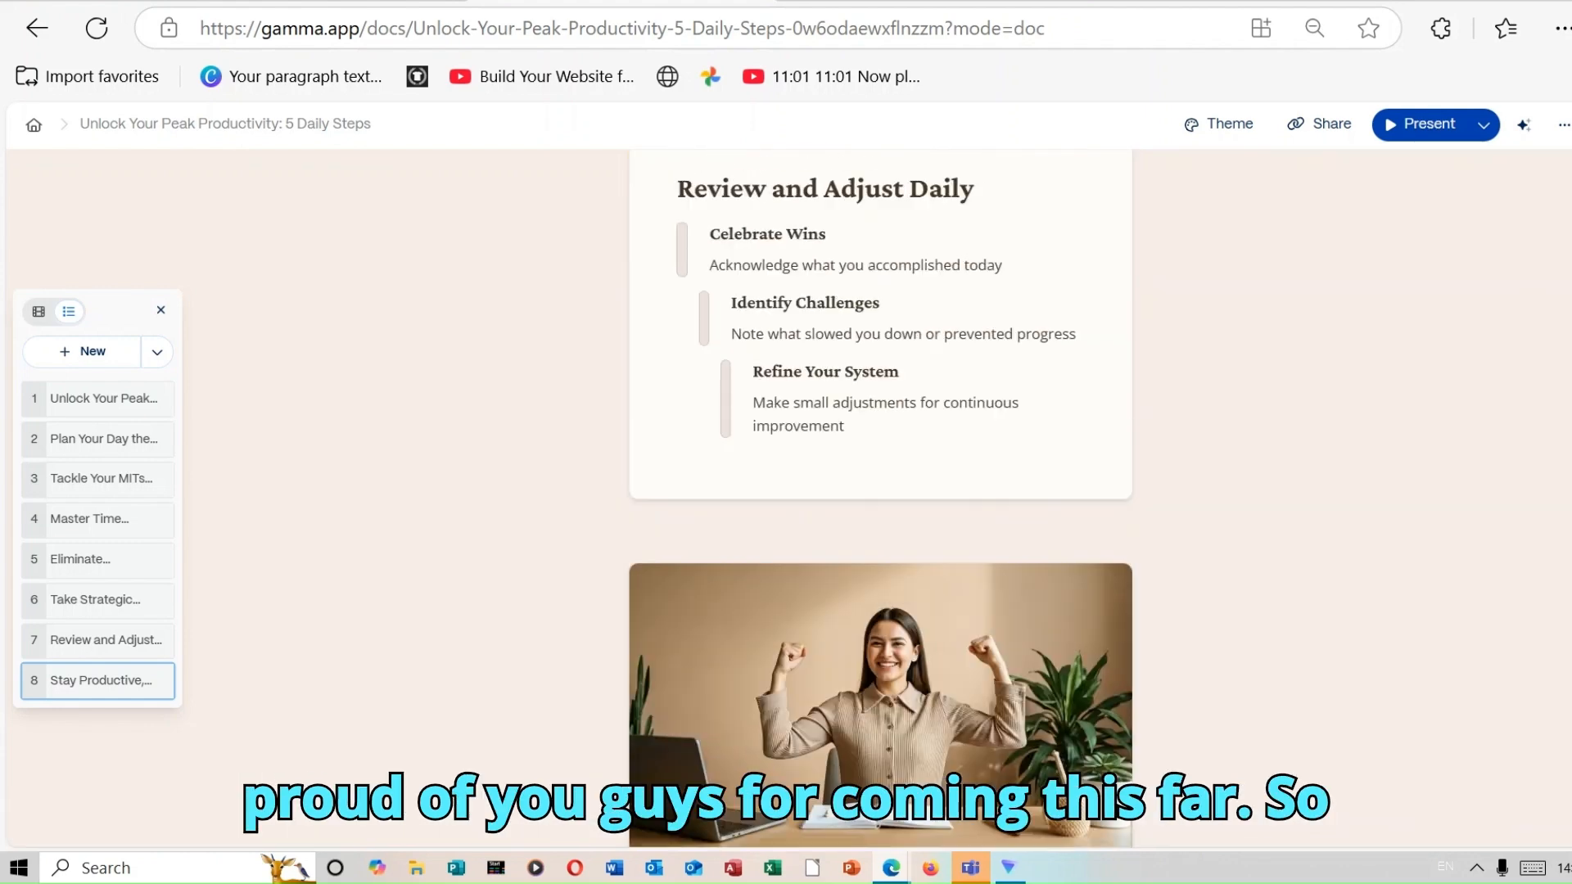
scroll(880, 492, "up", 5)
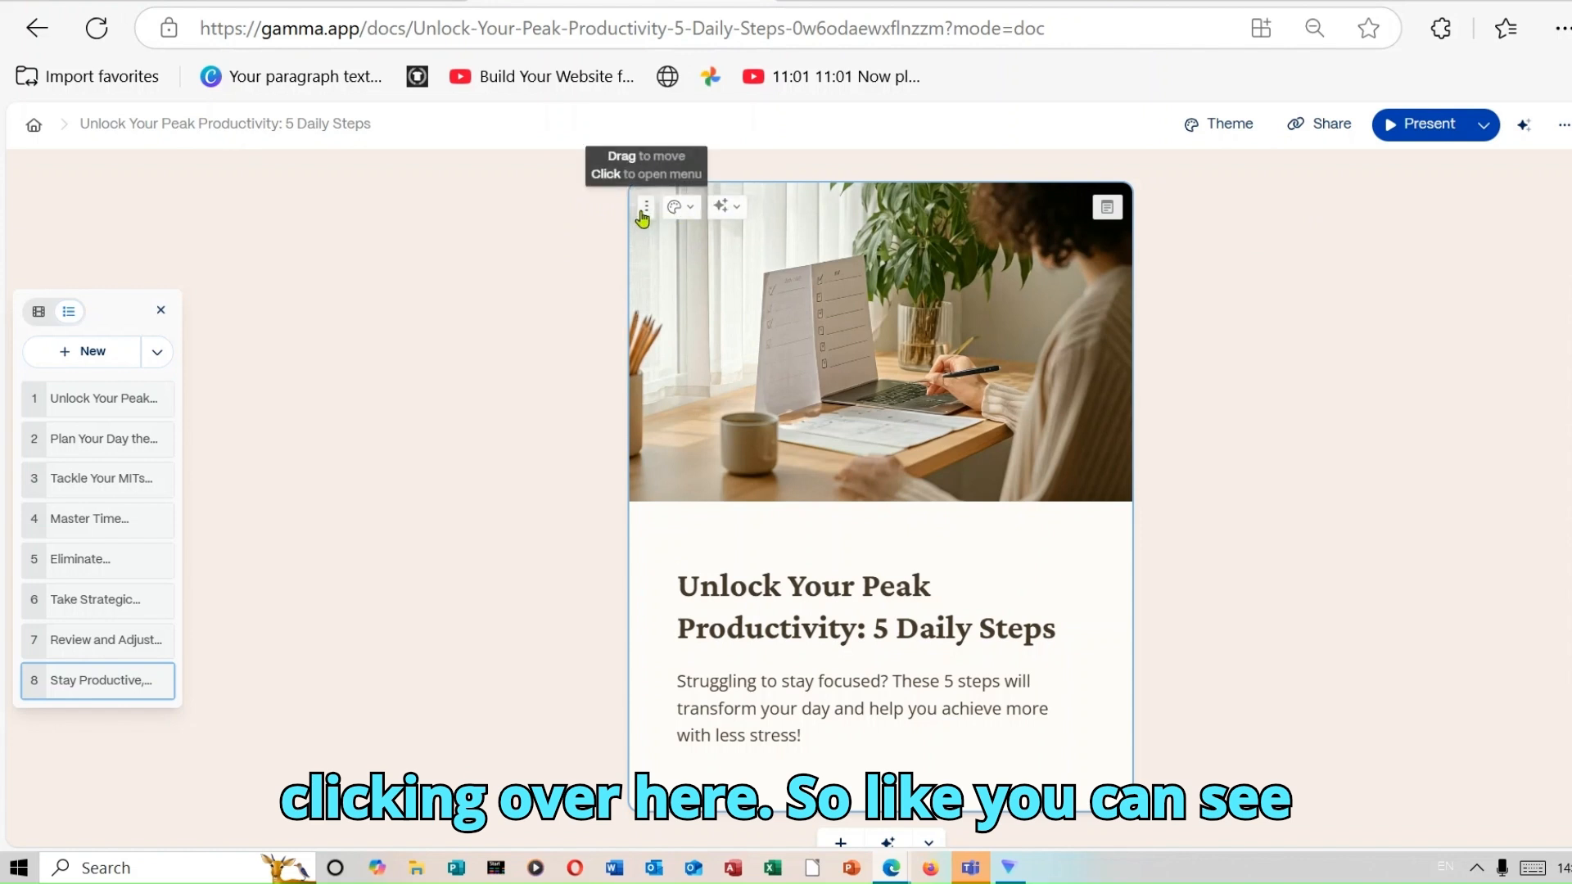
Improve the writing of the first card with AI and make its text longer.
left_click(726, 207)
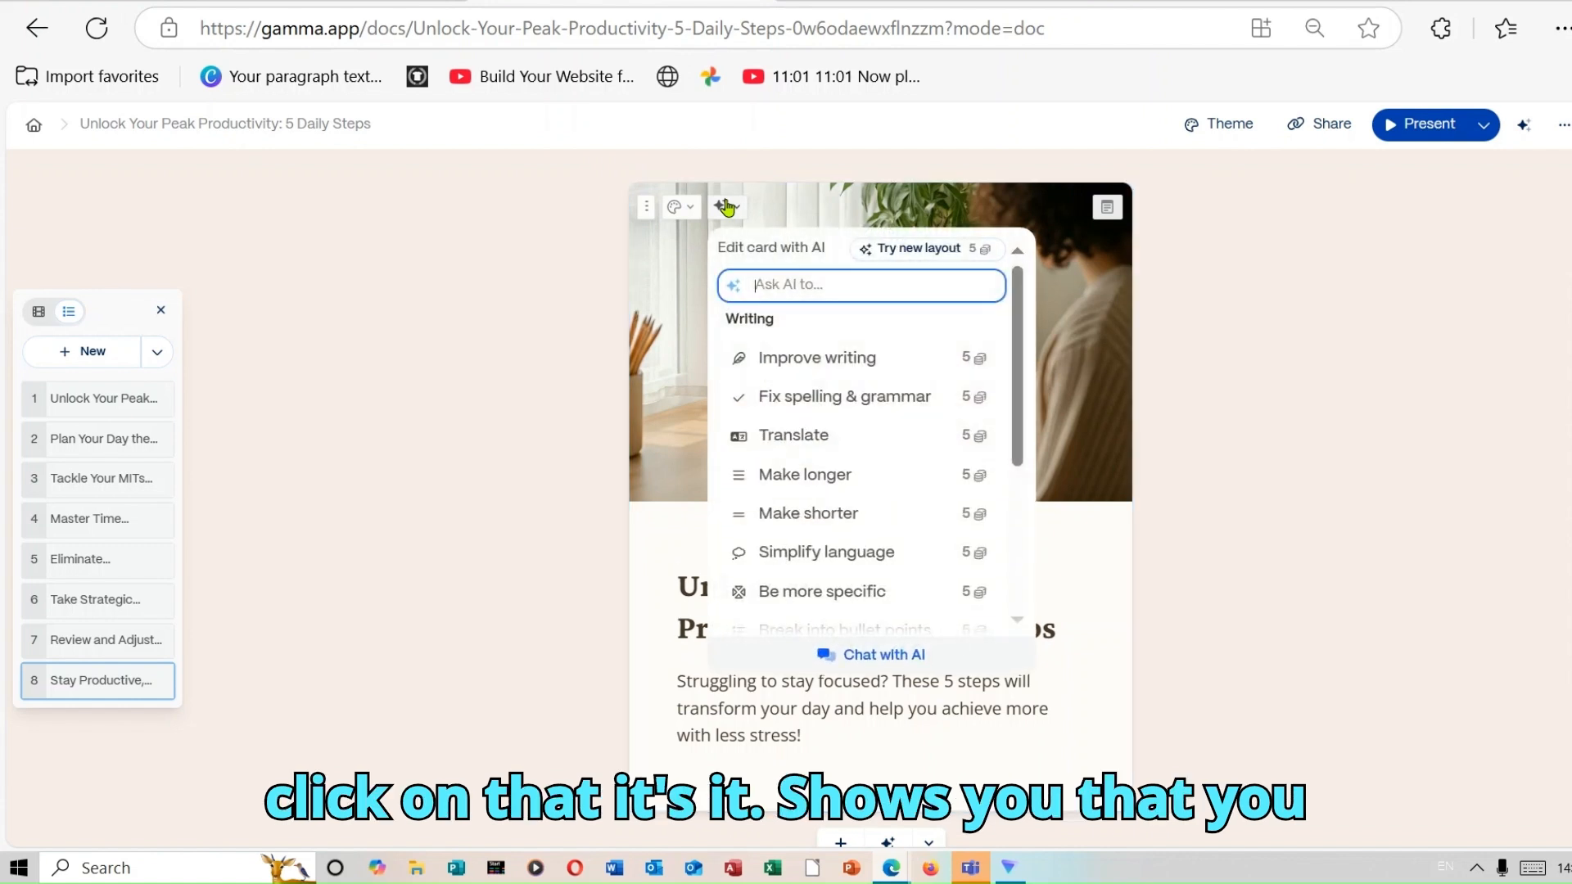
left_click(817, 360)
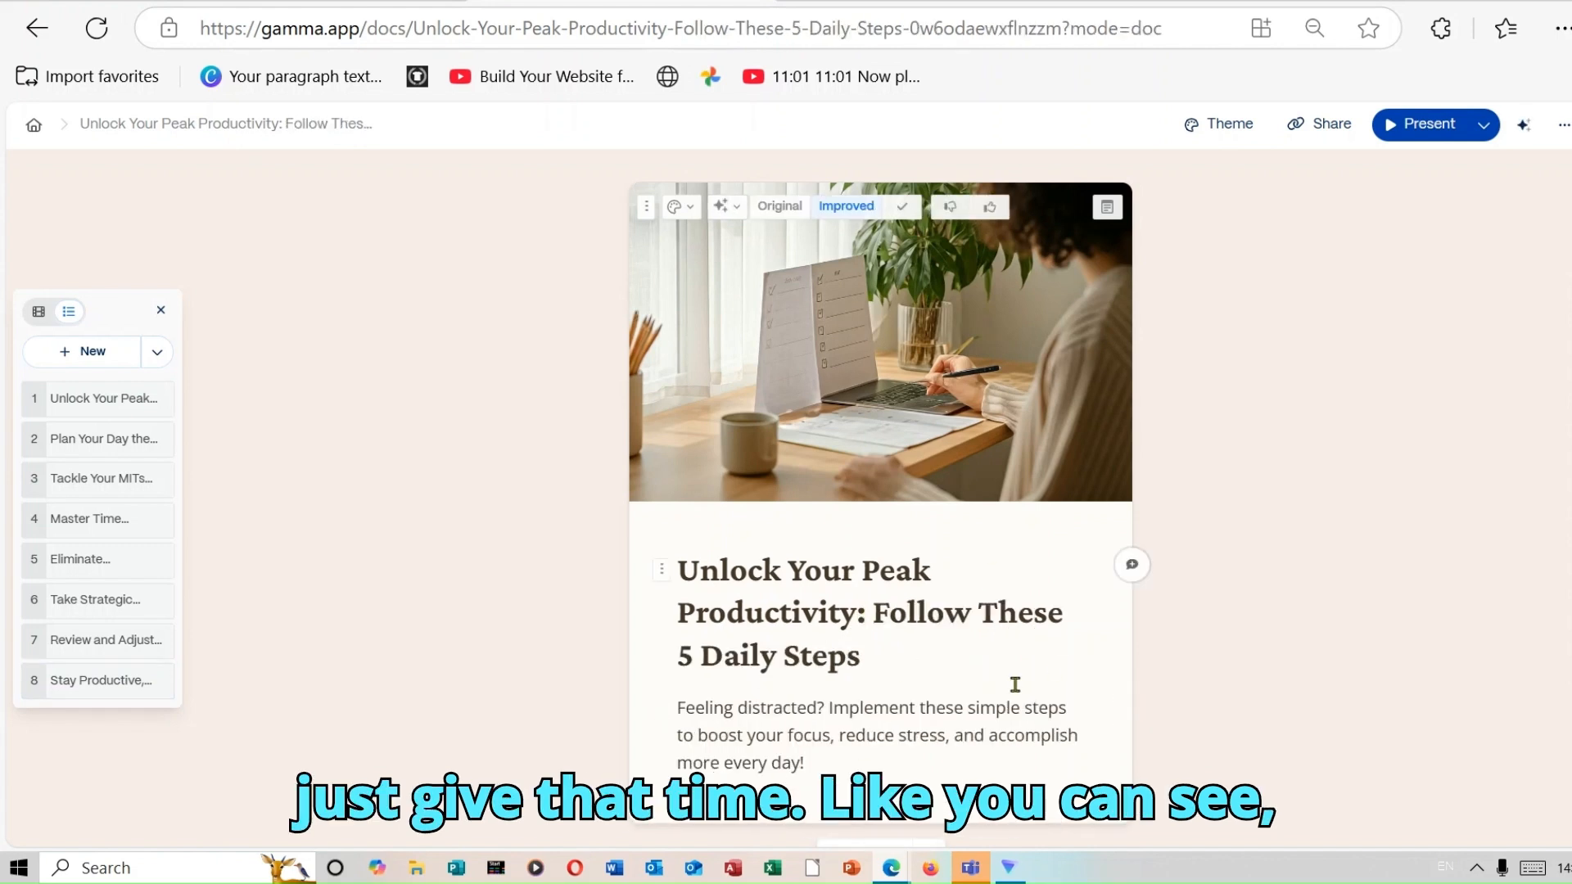
left_click(734, 210)
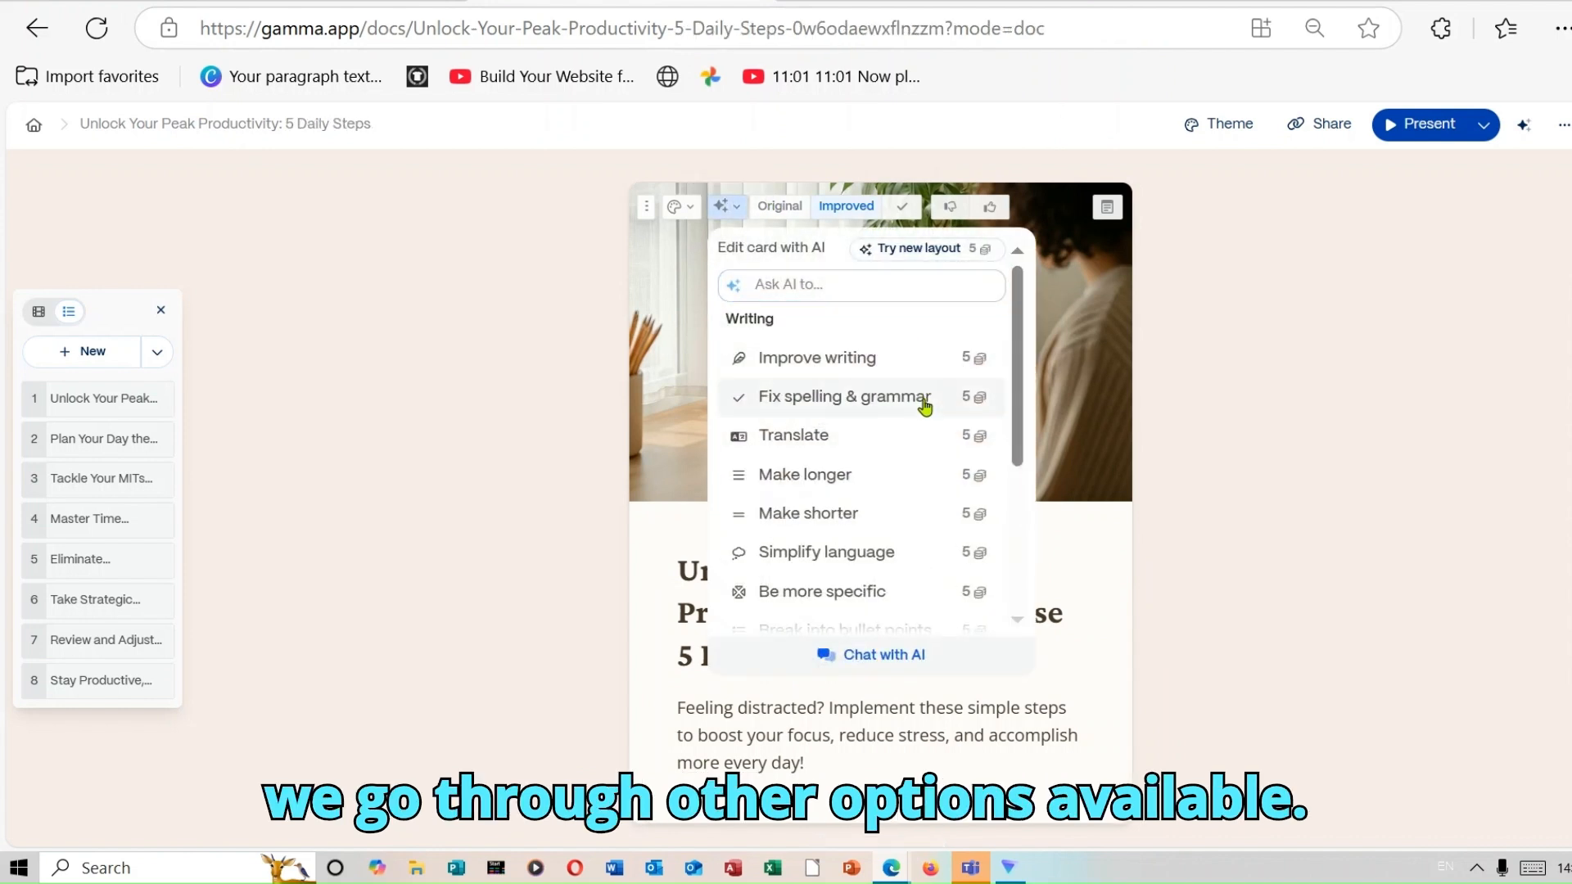
left_click(856, 482)
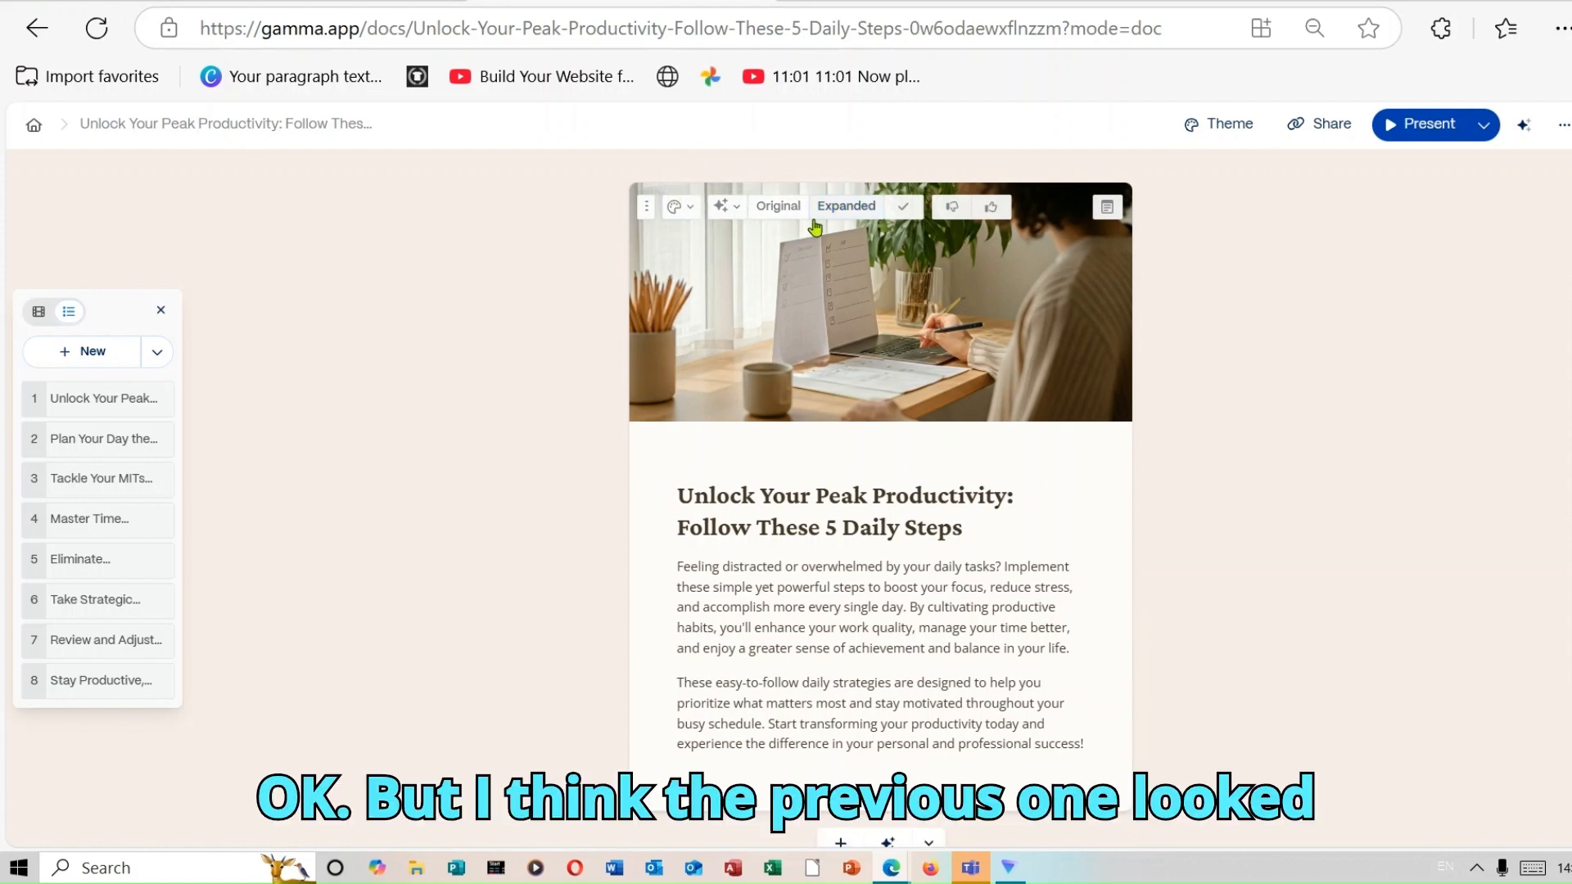
Make the first card's text shorter with AI and simplify its language.
left_click(737, 209)
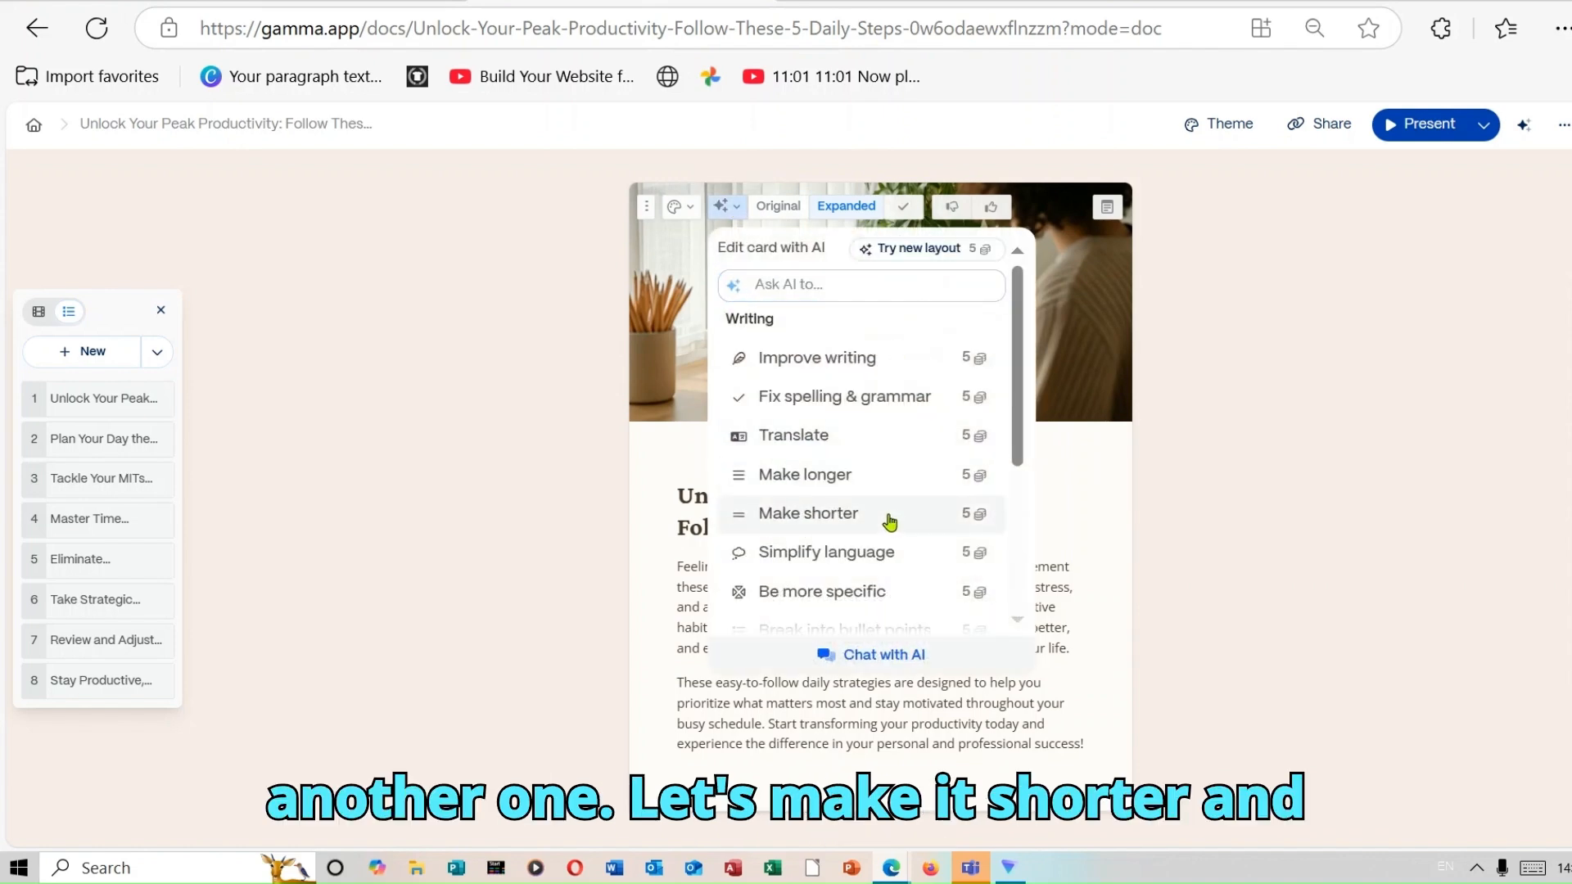
left_click(889, 520)
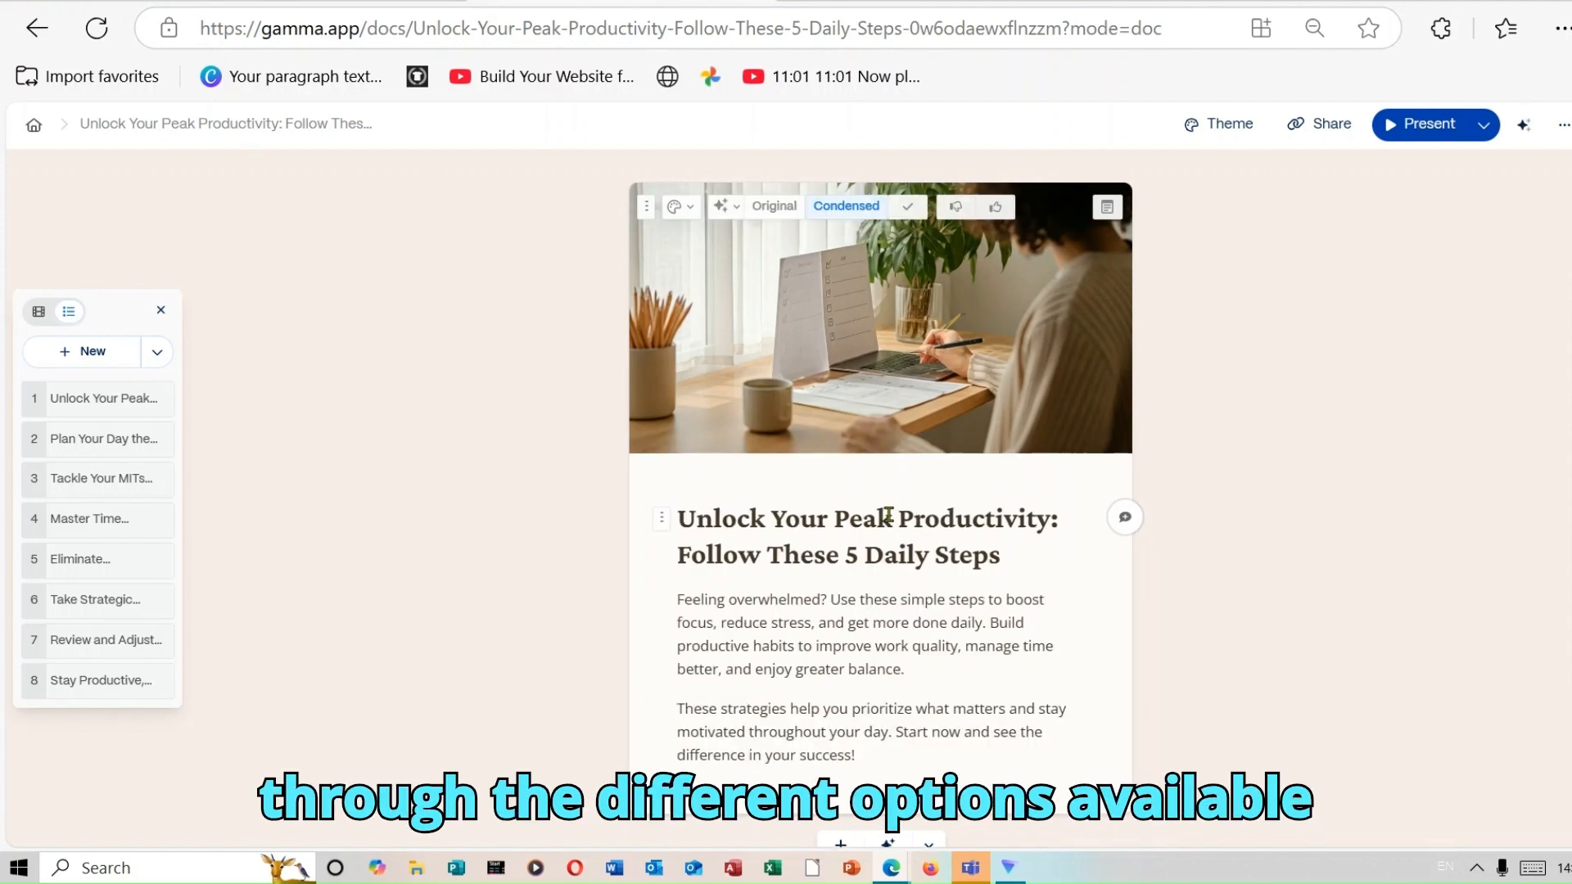
left_click(740, 211)
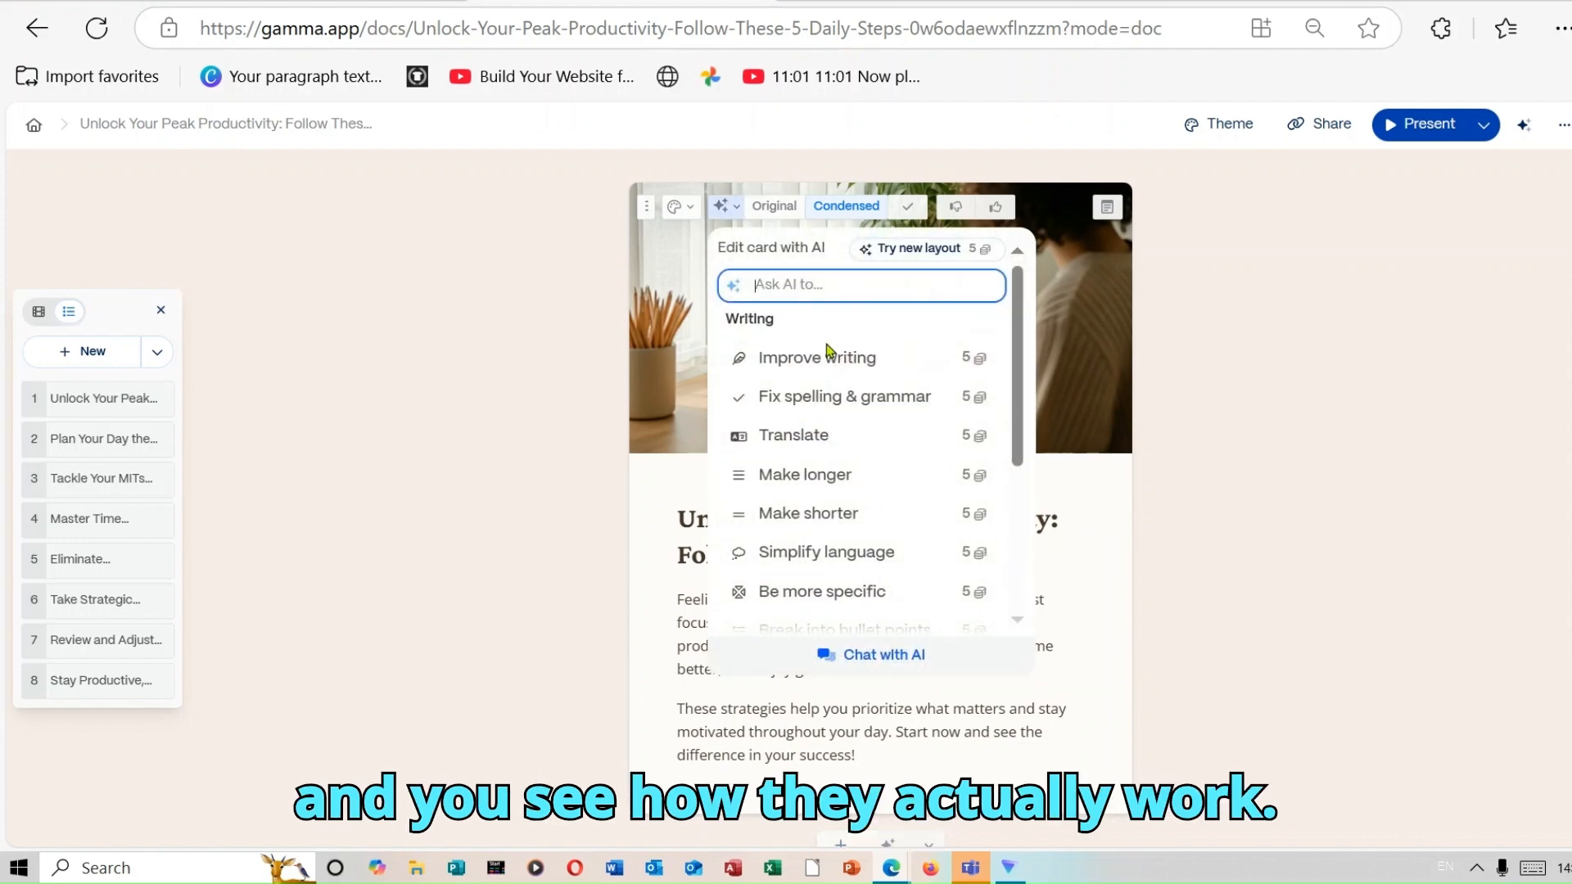
left_click(864, 554)
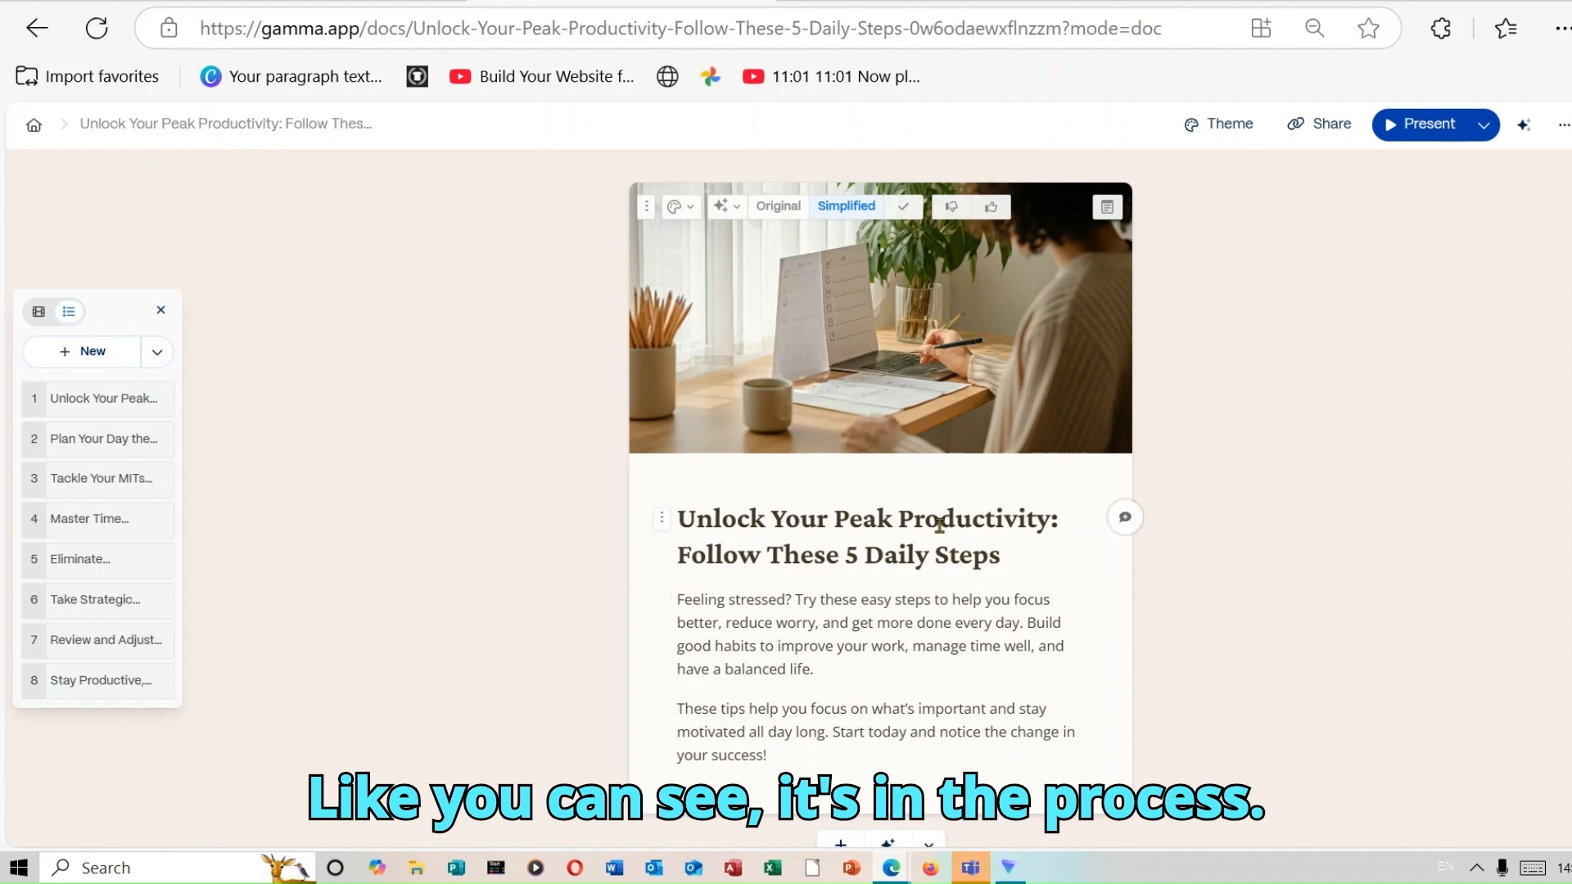
Break the first card's body text into bullet points with AI.
left_click(739, 208)
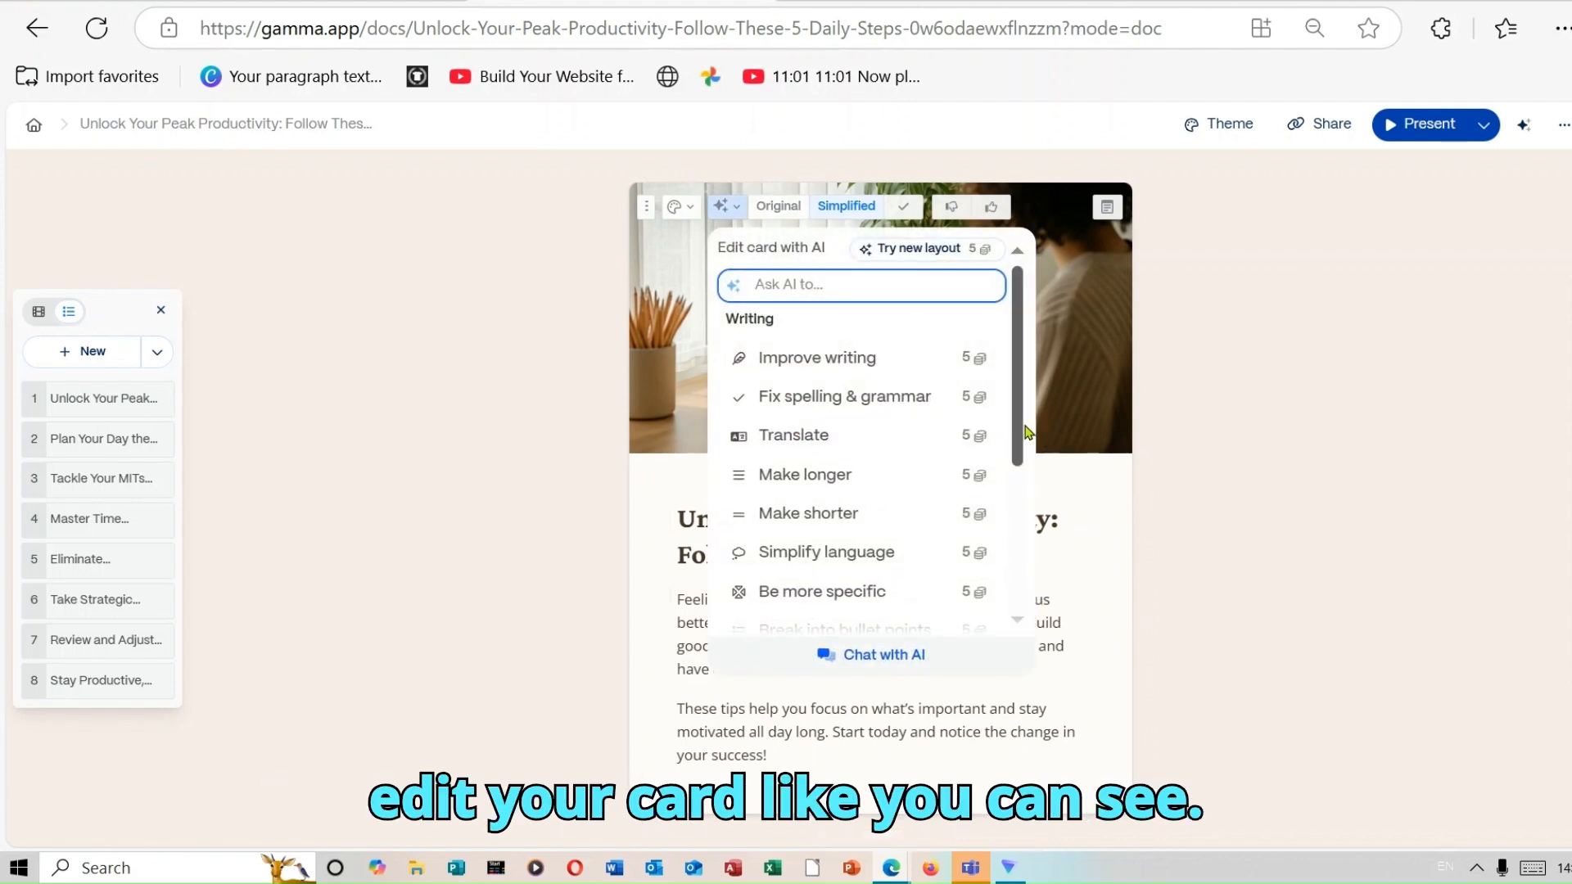
left_click_drag(1027, 431, 1036, 513)
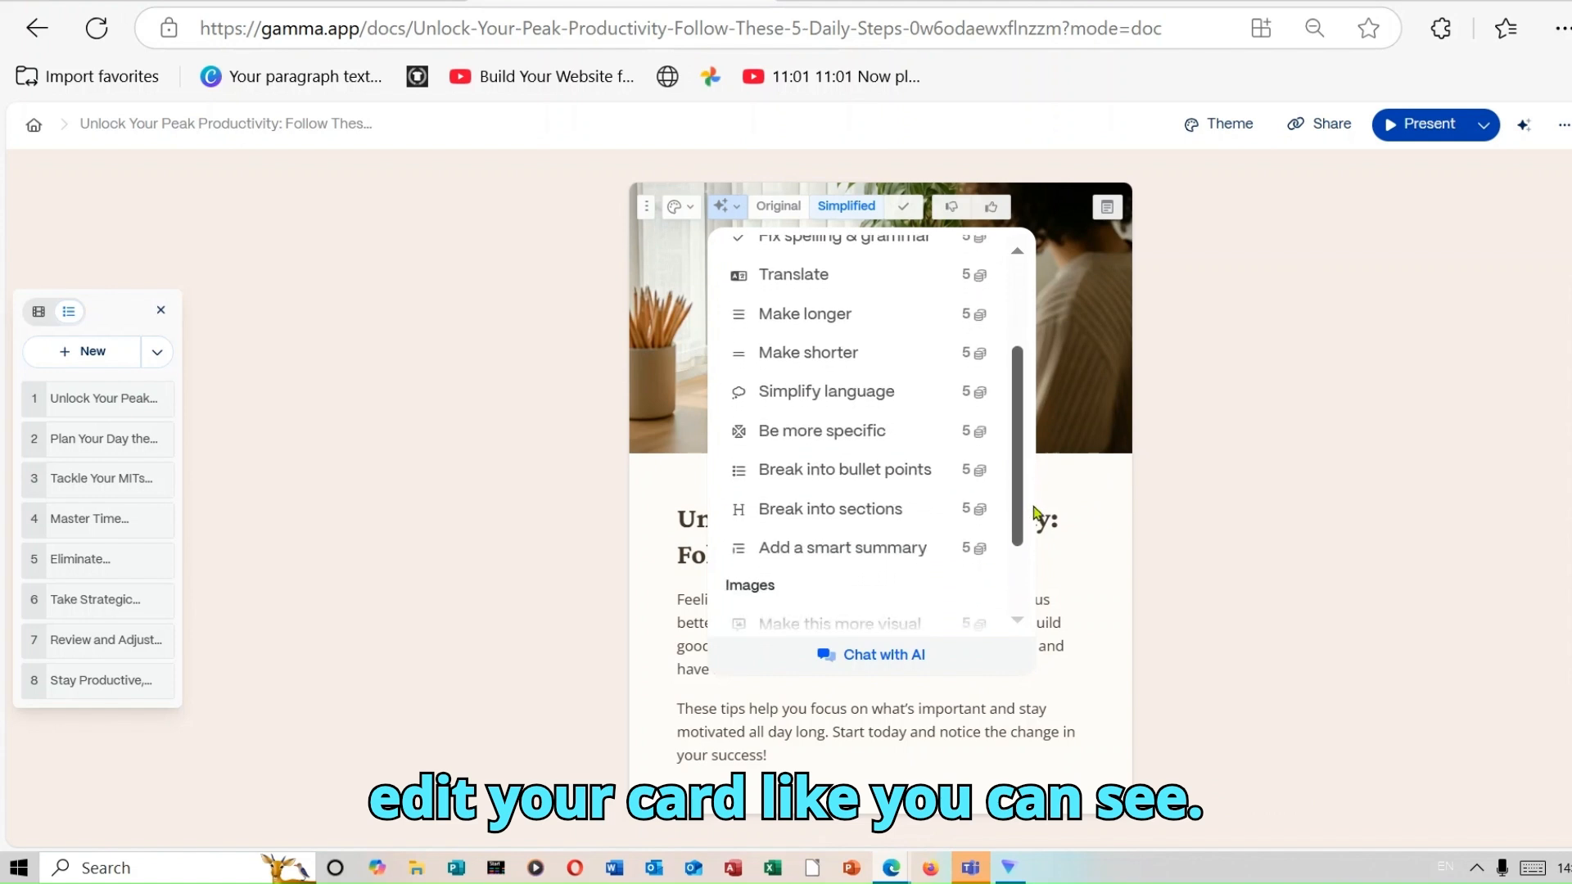
left_click(883, 472)
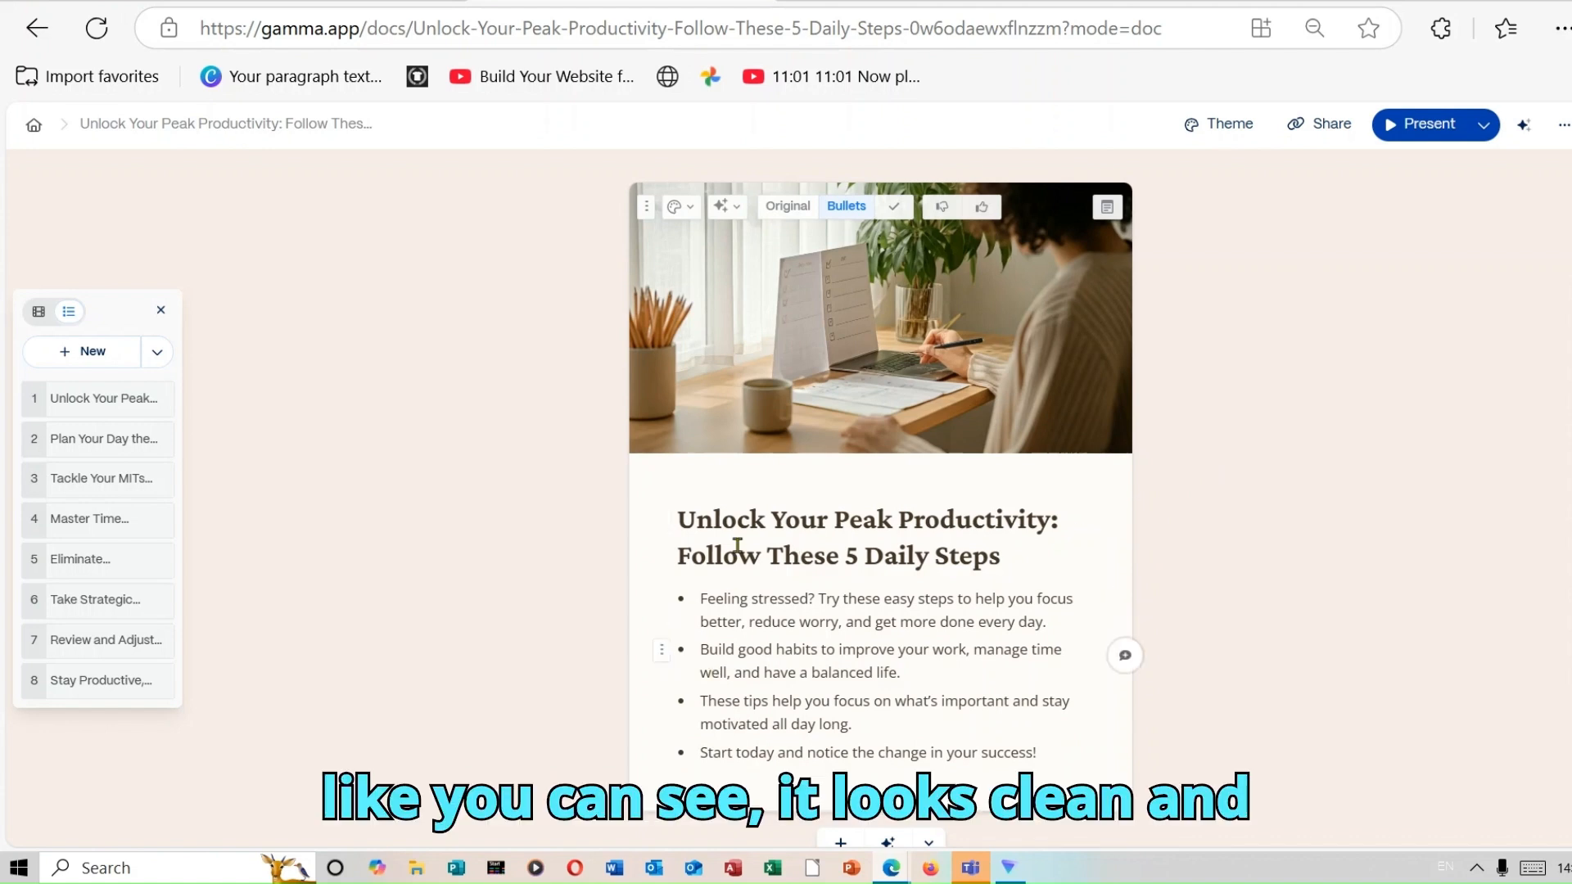
Look through the available options for adding images, videos and other media to the cards.
left_click(737, 208)
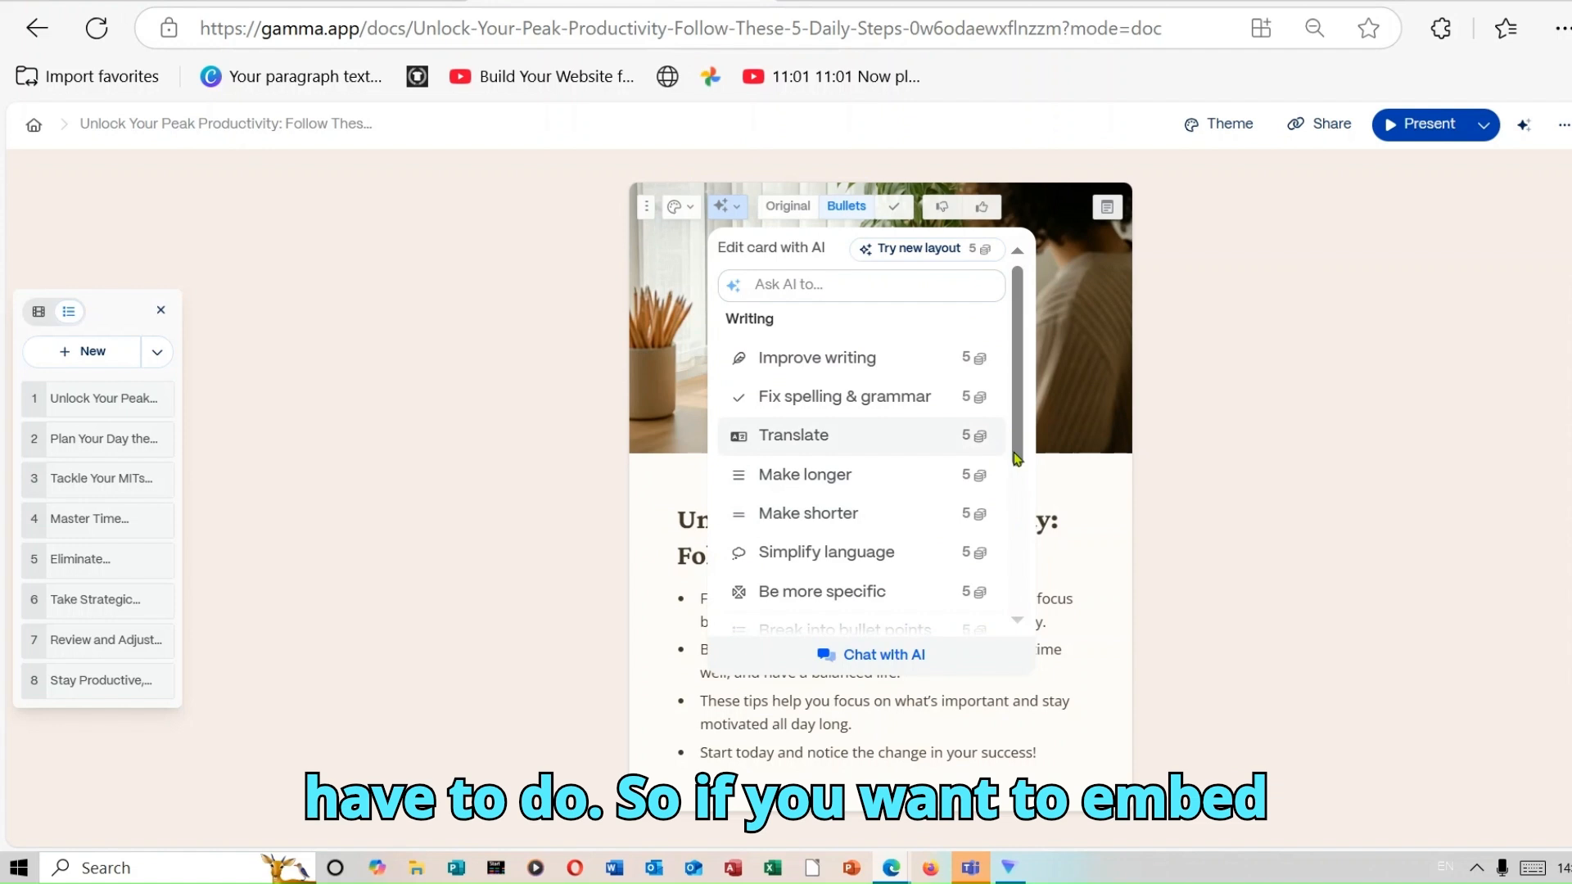
left_click(1396, 519)
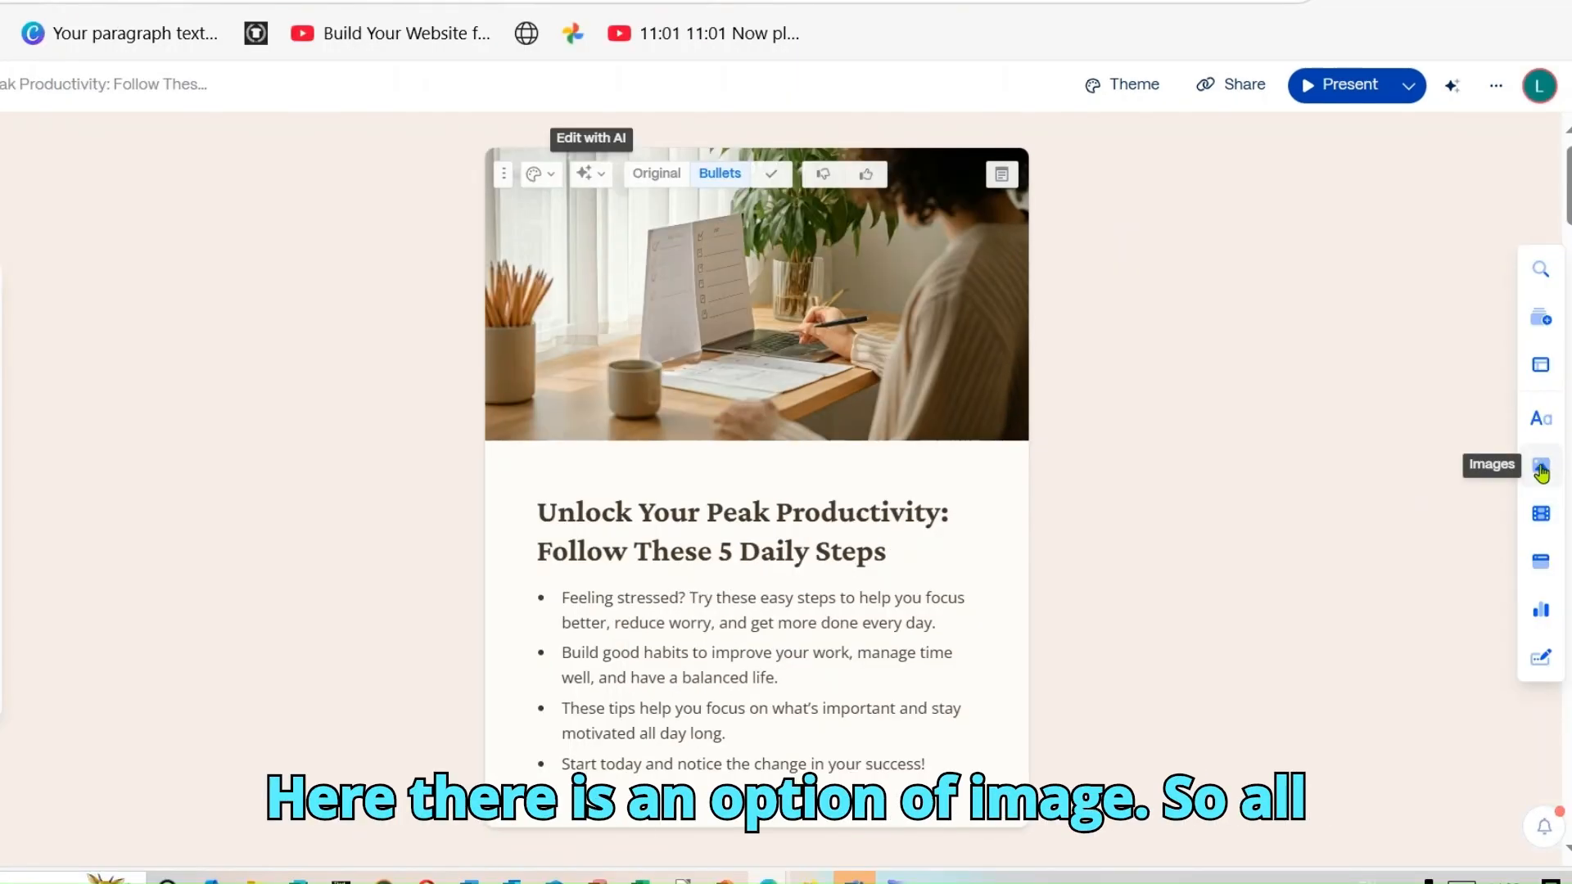
left_click(1540, 470)
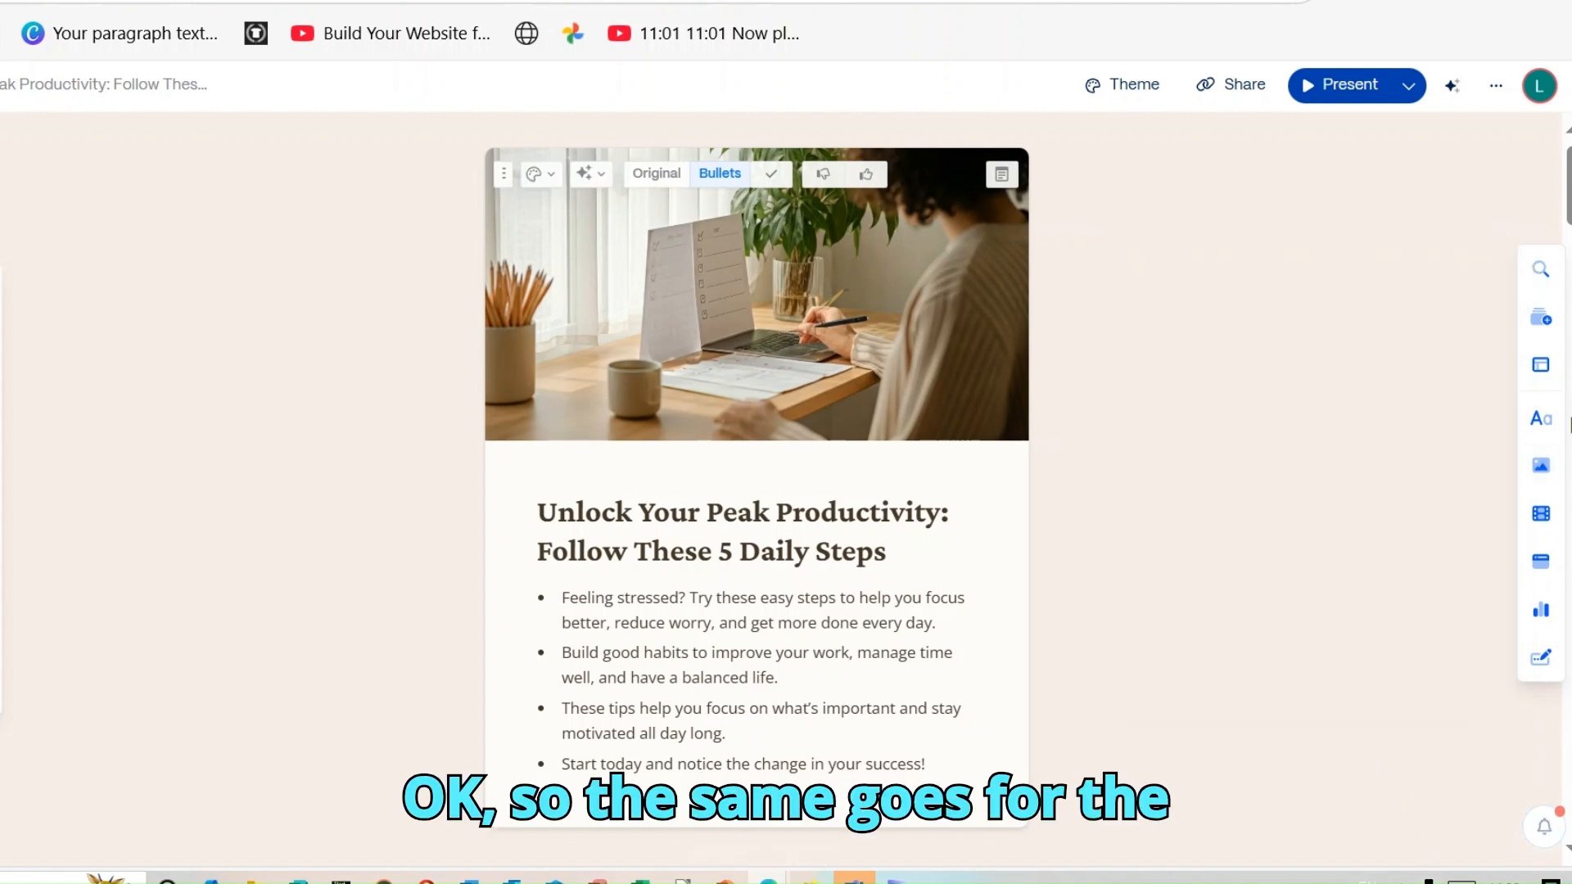
left_click(1551, 512)
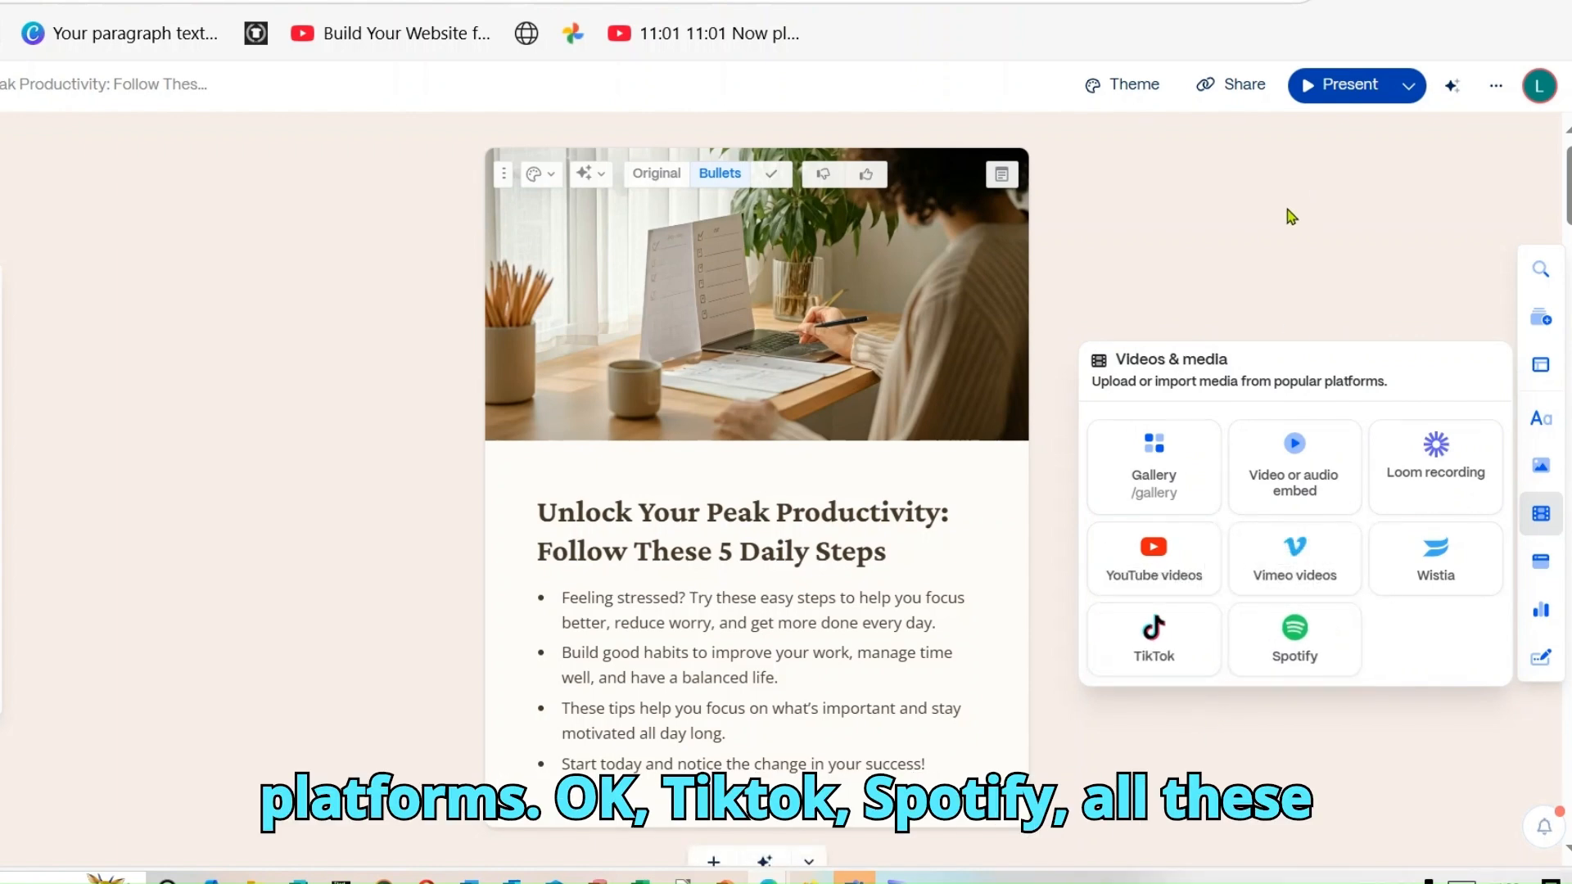
left_click(1271, 233)
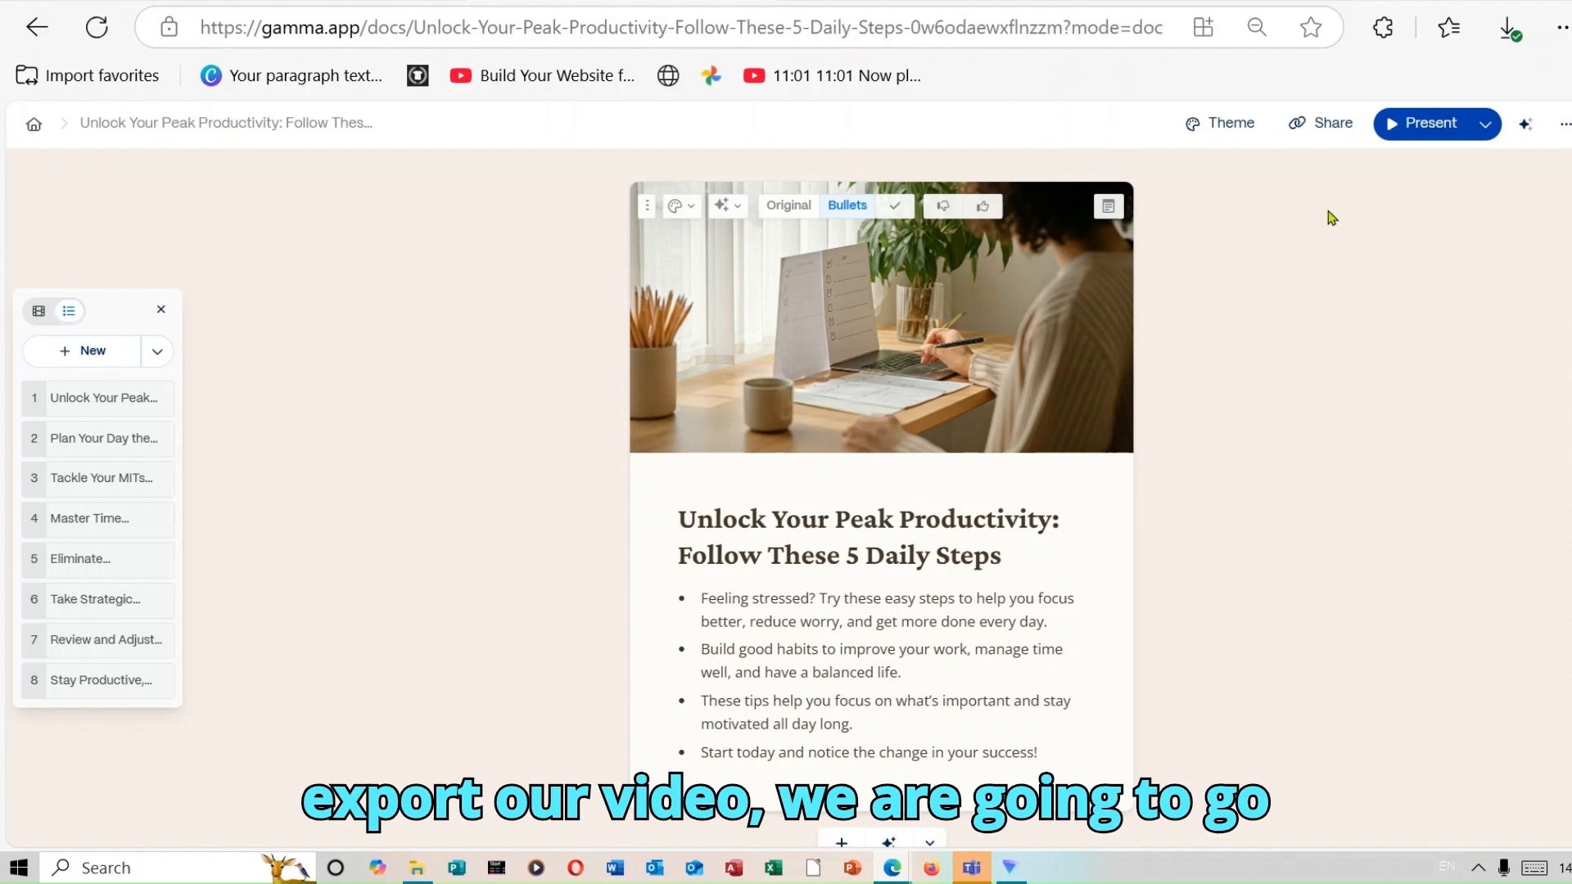
Export all cards of the carousel as PNGs from the sharing options.
left_click(1326, 128)
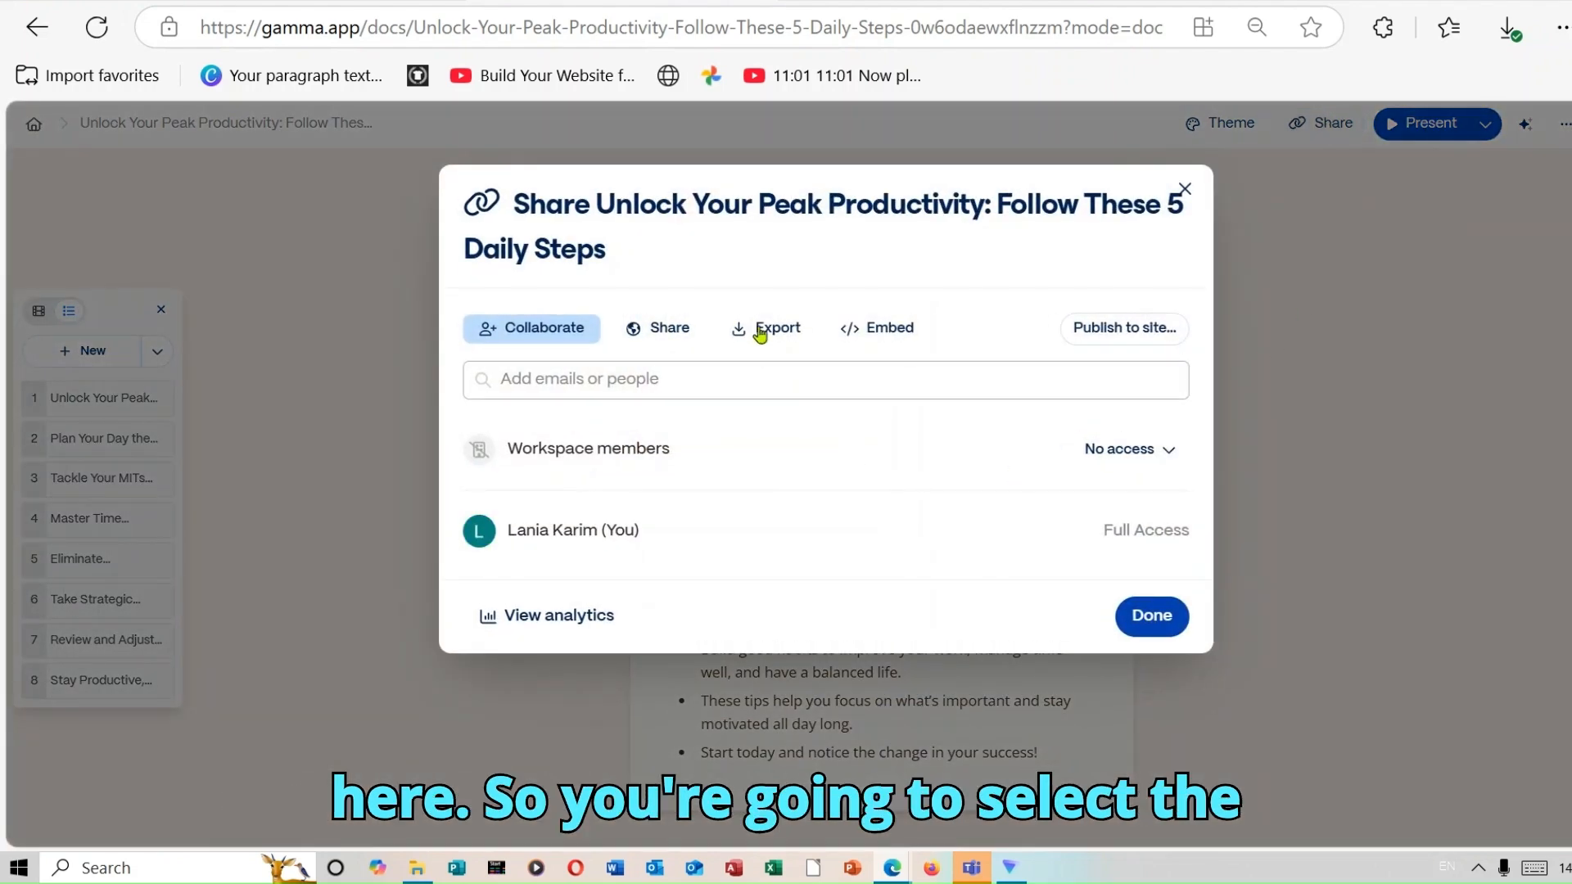
left_click(774, 332)
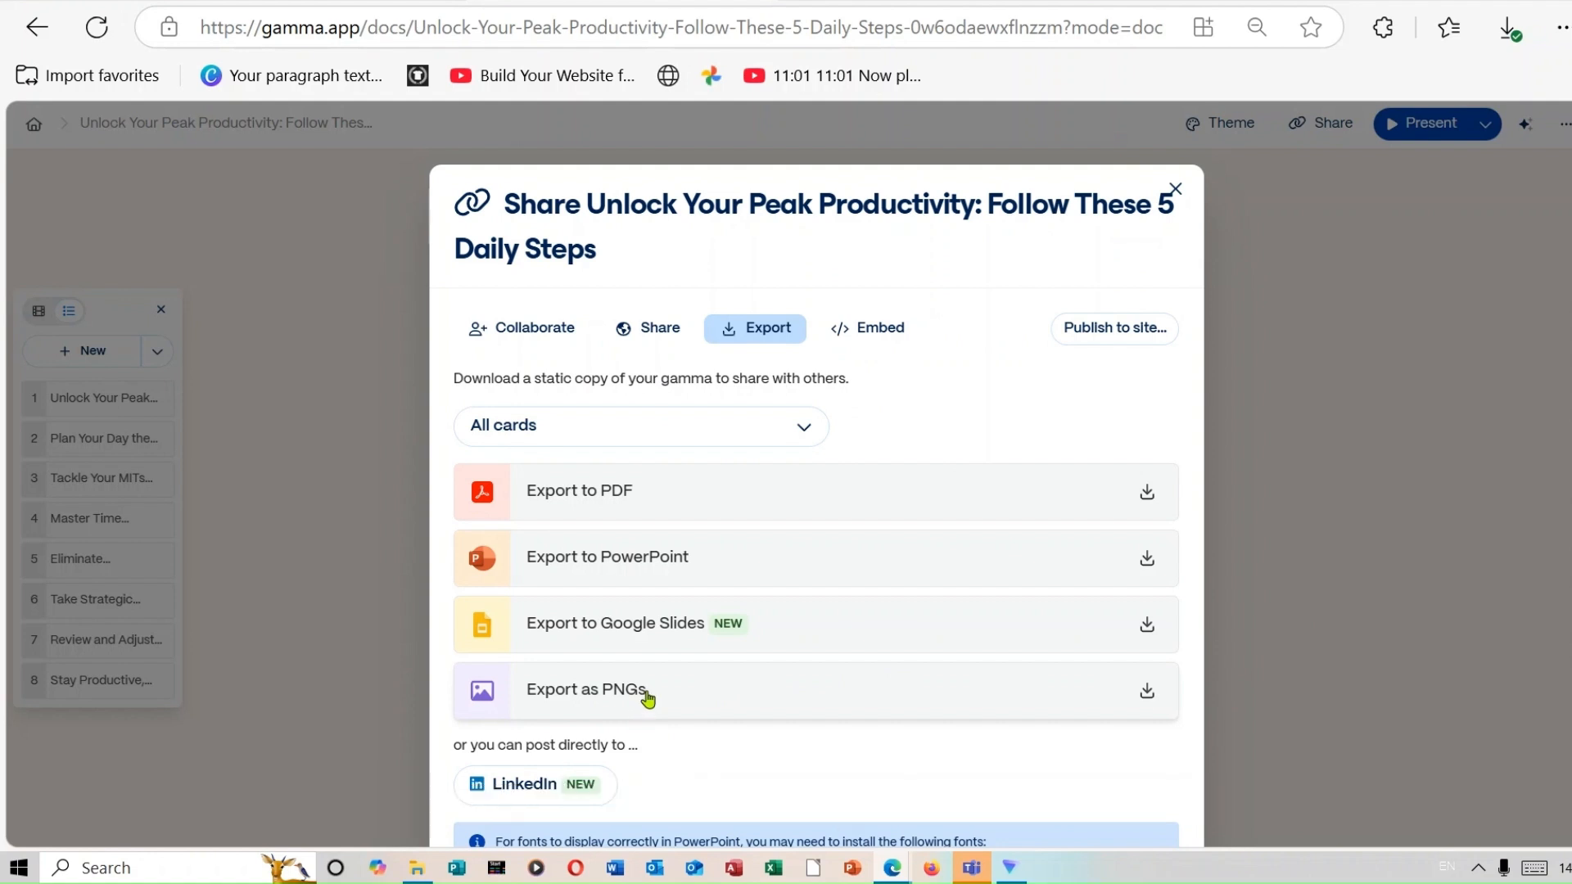
left_click(844, 692)
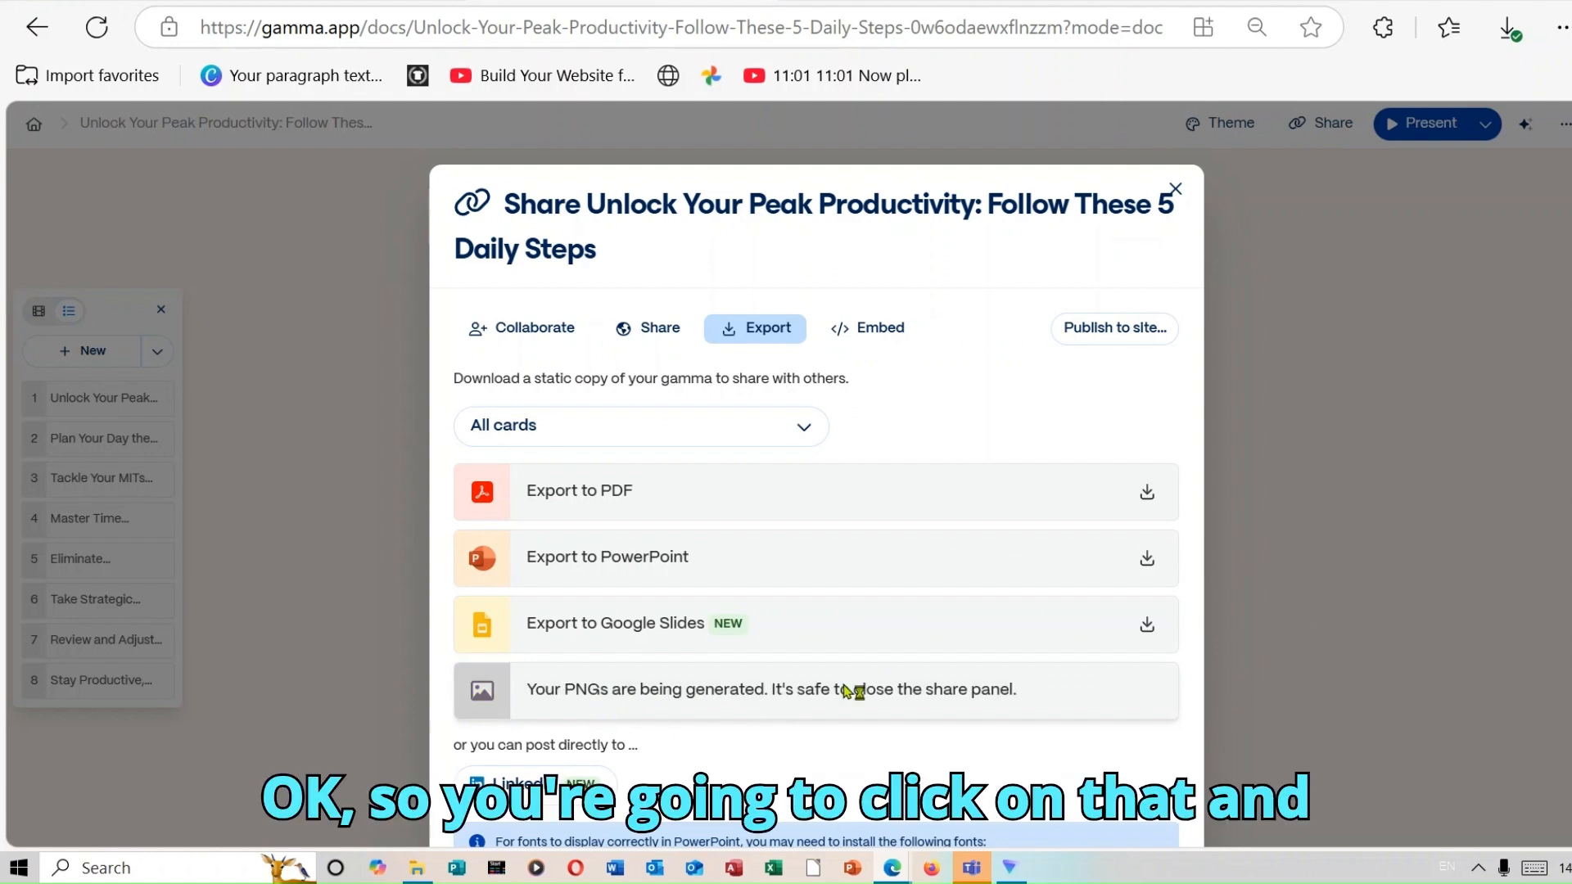